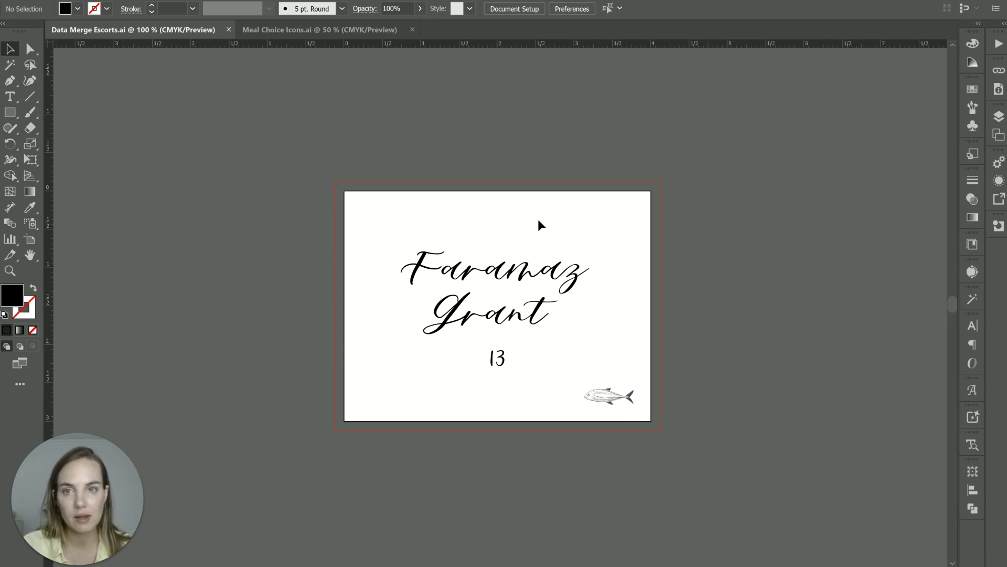
Step: Switch to the place card spreadsheet and check the First, Last and Dinner entries
key(alt+Tab)
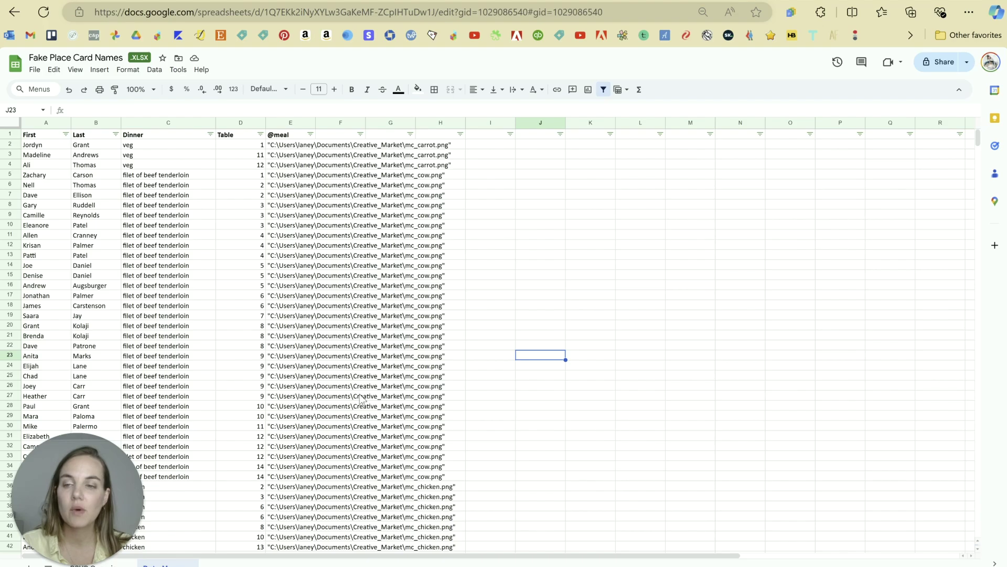
click(69, 148)
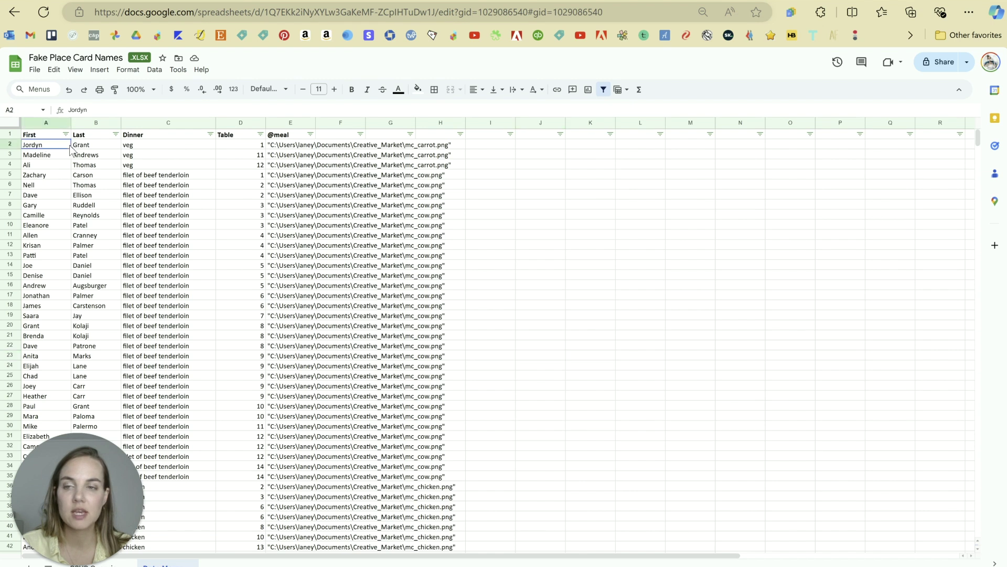
click(87, 149)
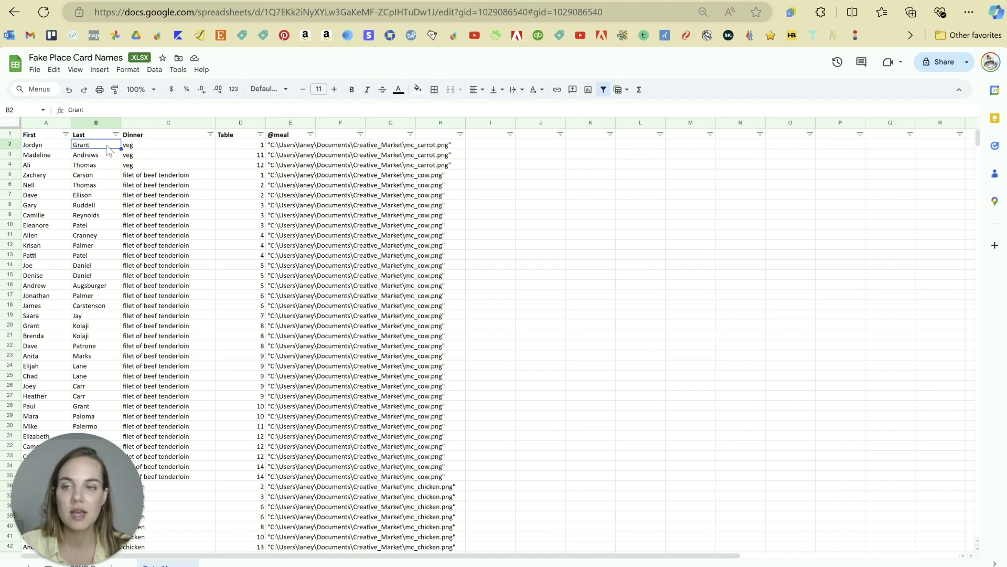
click(192, 235)
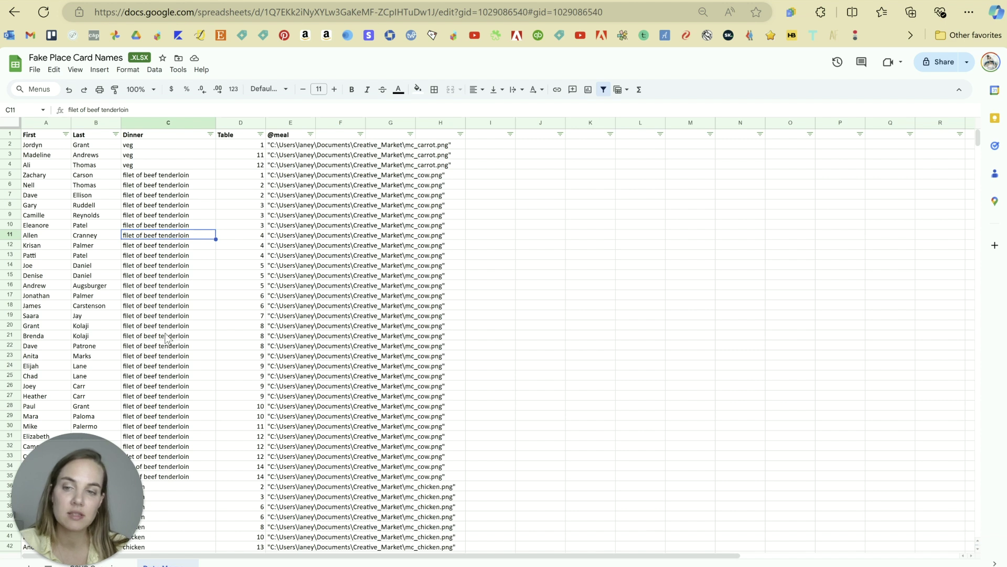
scroll(198, 260, down, 15)
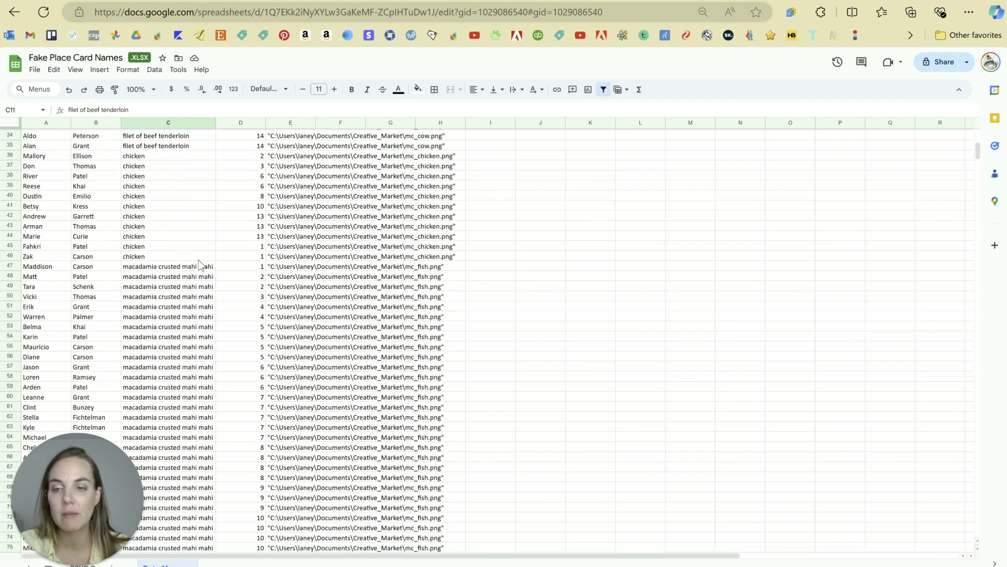
scroll(199, 260, up, 15)
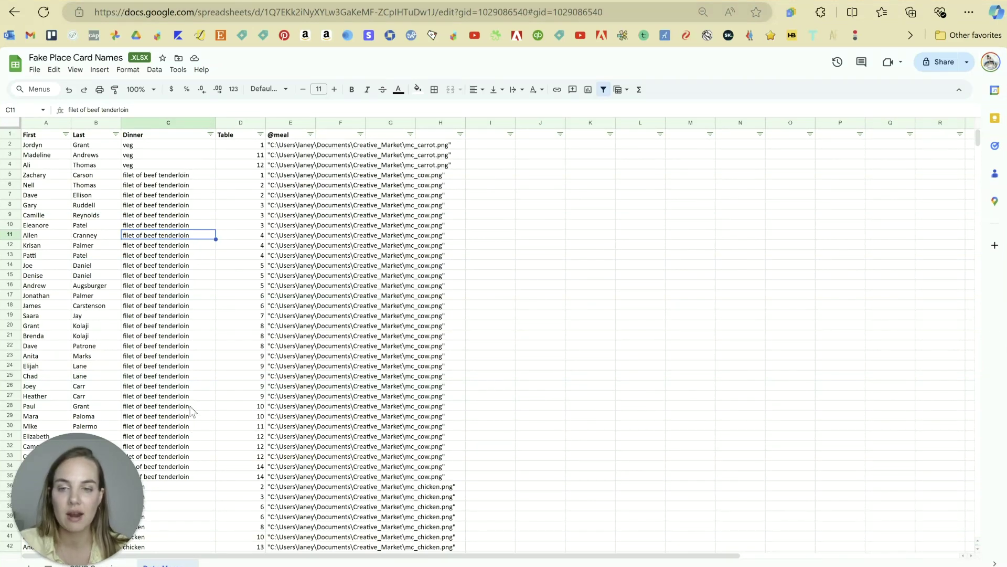
click(236, 134)
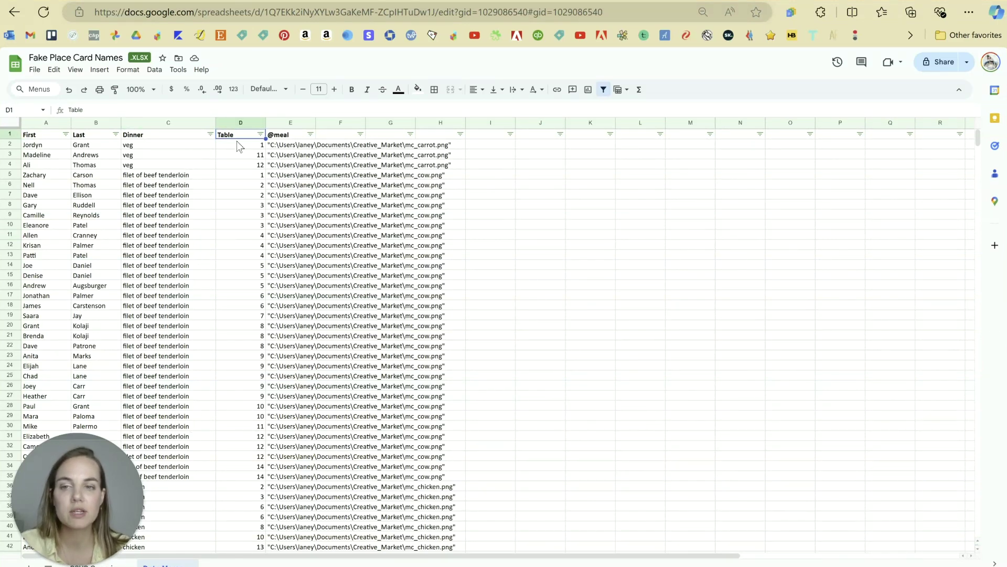
drag(237, 146, 242, 378)
click(240, 265)
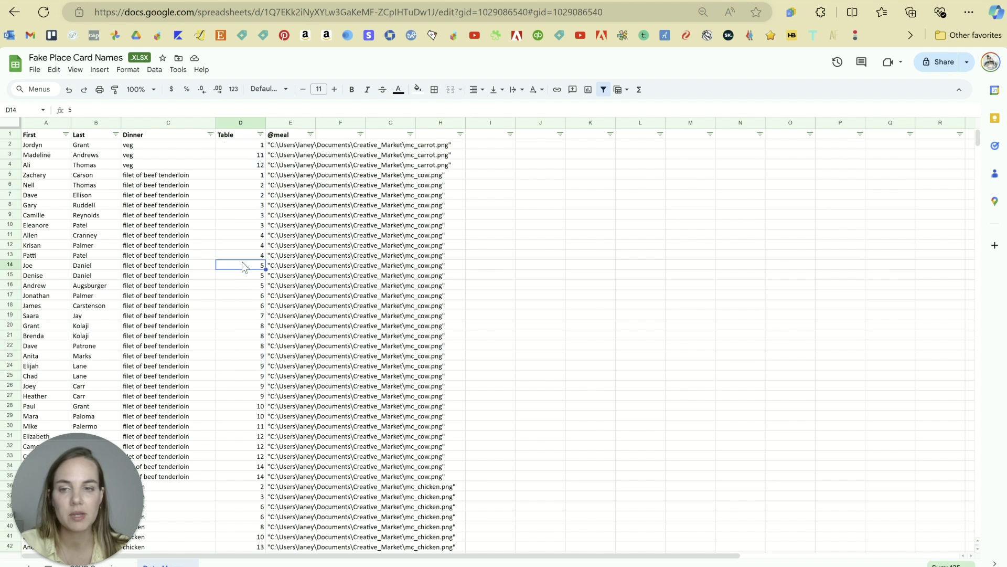
click(296, 134)
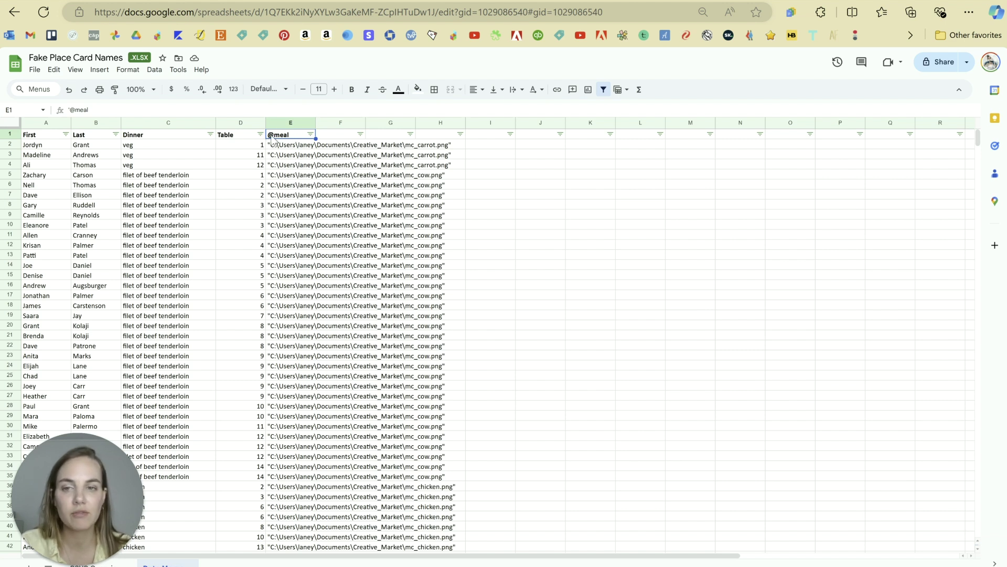
click(331, 135)
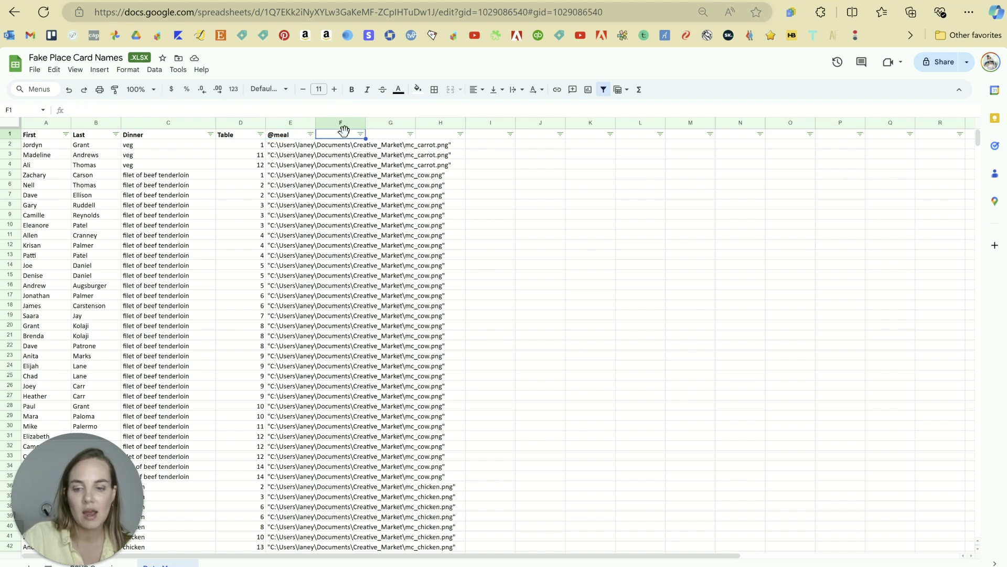
text(@)
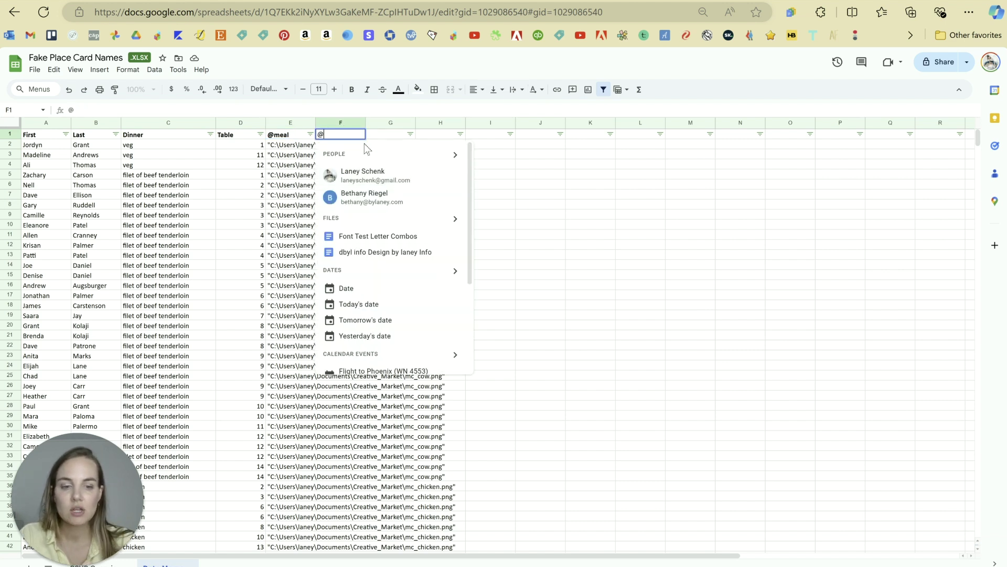
key(BackSpace)
text('@)
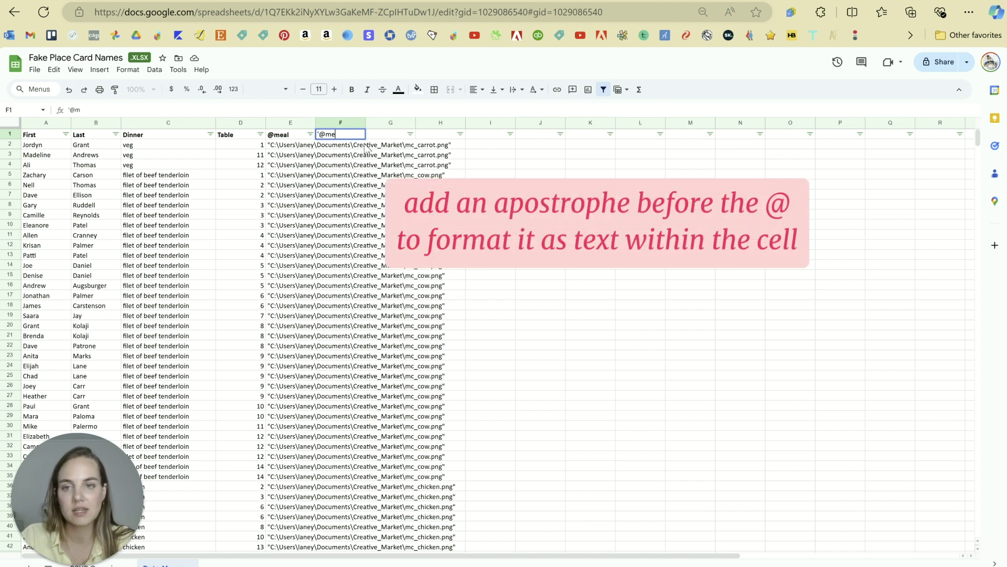
text(meal)
key(ctrl+Return)
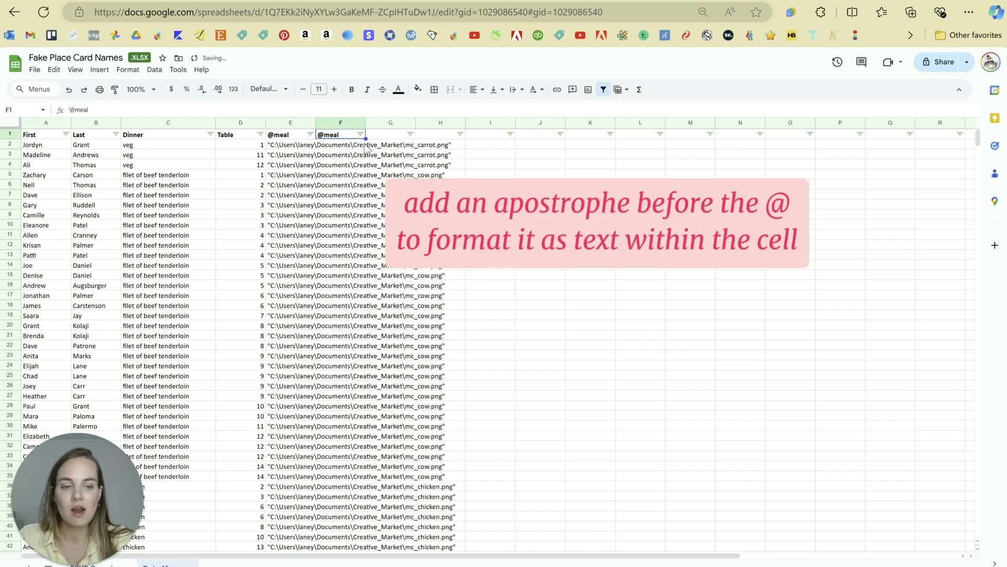
click(581, 245)
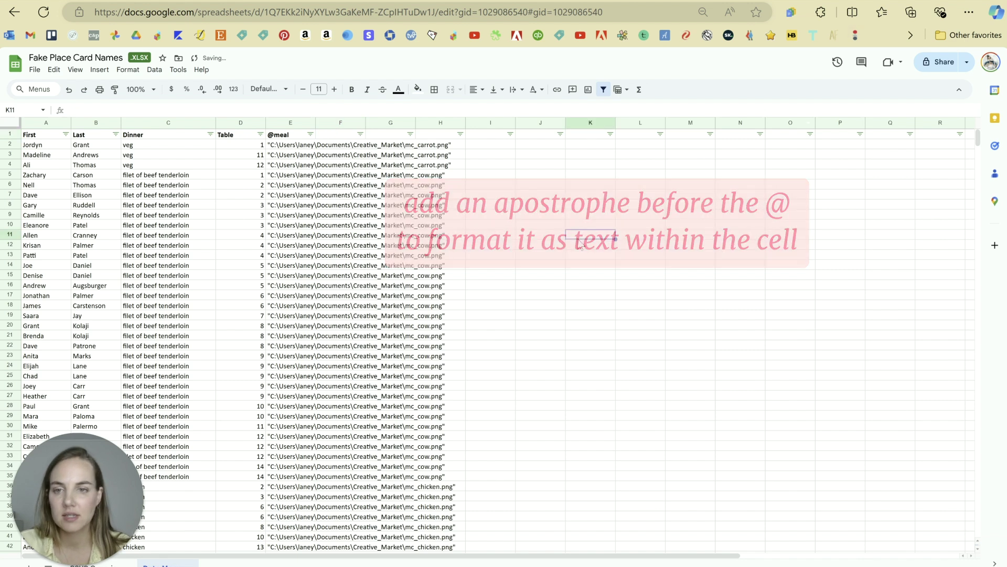
click(276, 136)
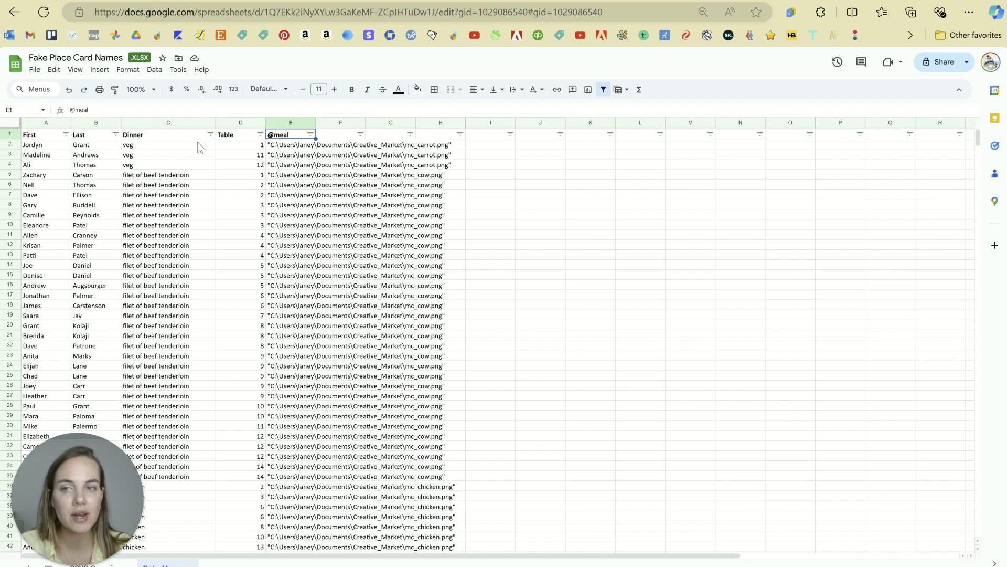
drag(304, 146, 412, 541)
click(363, 347)
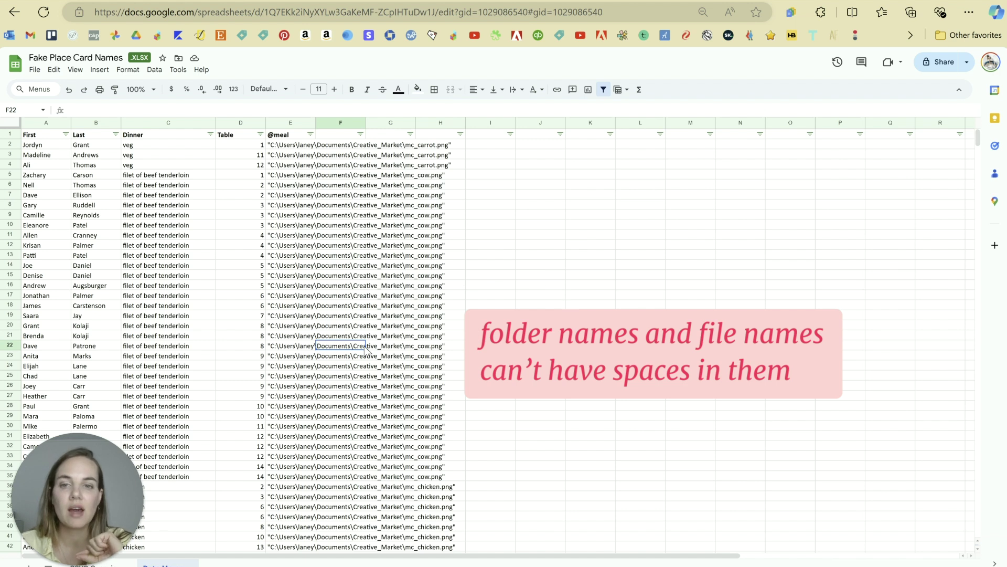
click(379, 146)
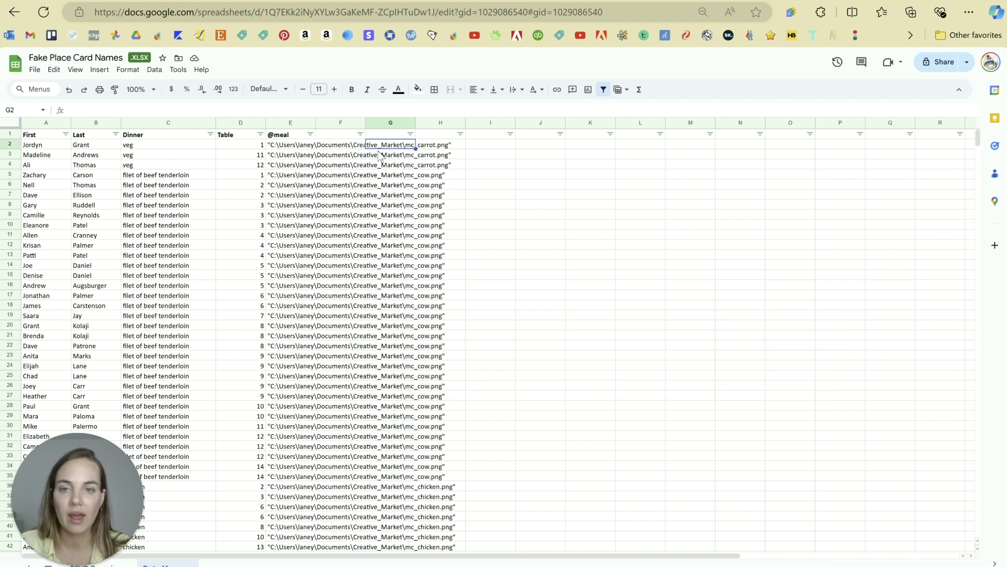
click(427, 147)
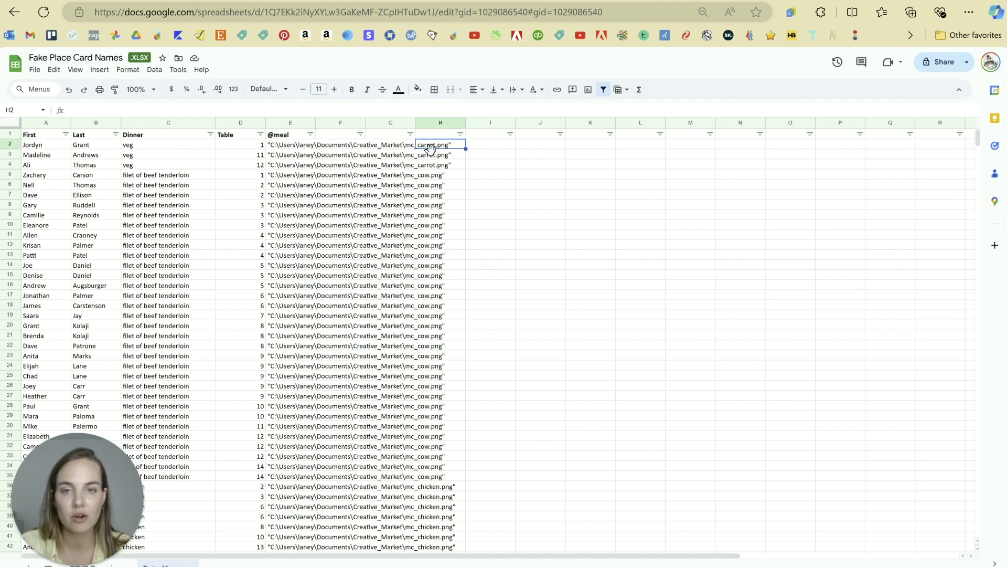
click(557, 359)
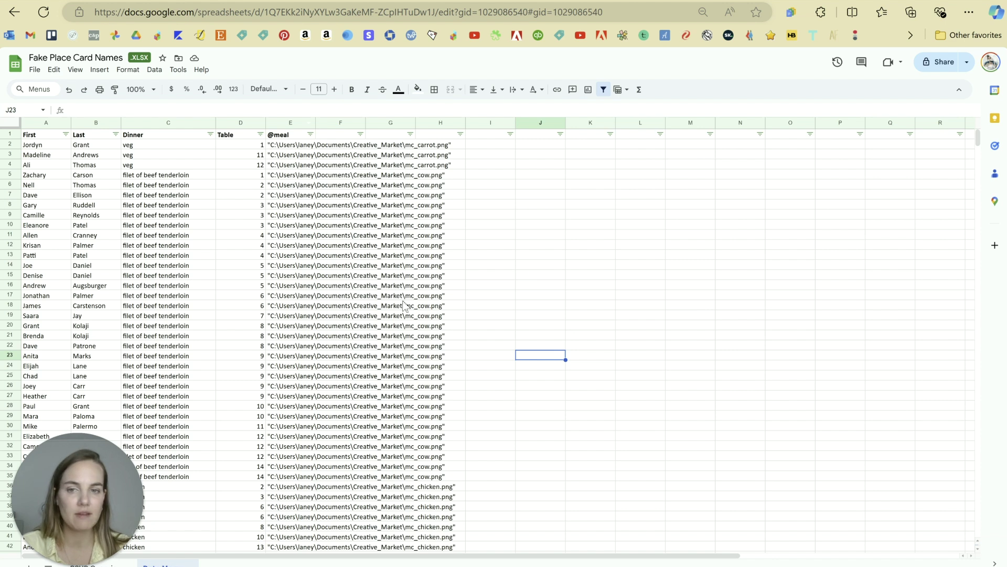
click(295, 138)
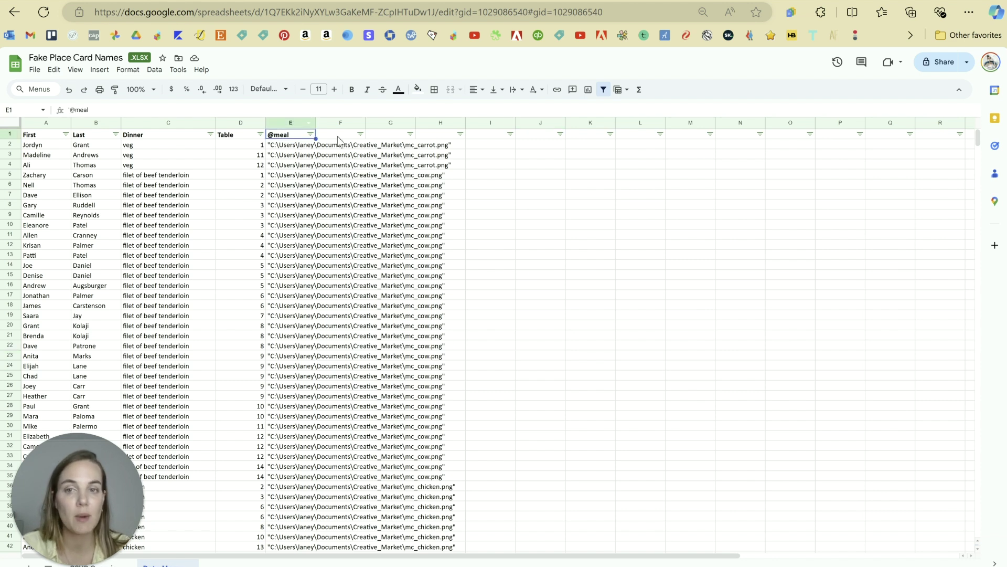
drag(339, 138, 42, 139)
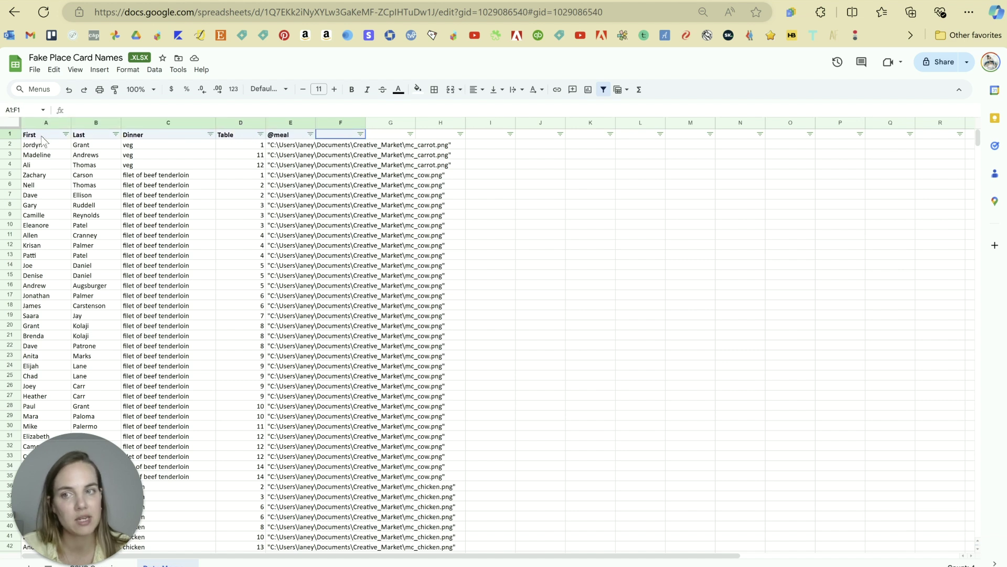
click(654, 303)
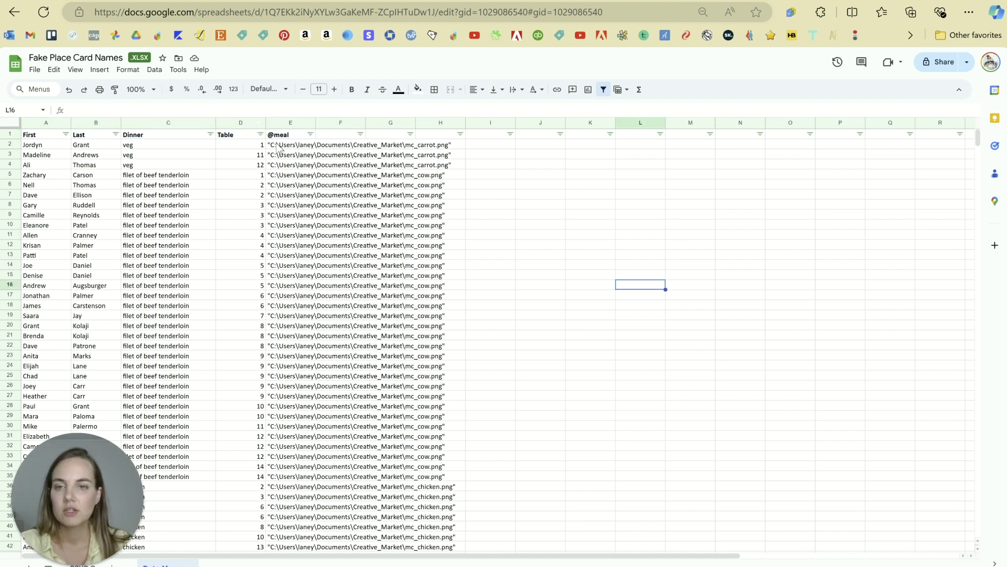
Step: Clear the header row selection
click(272, 144)
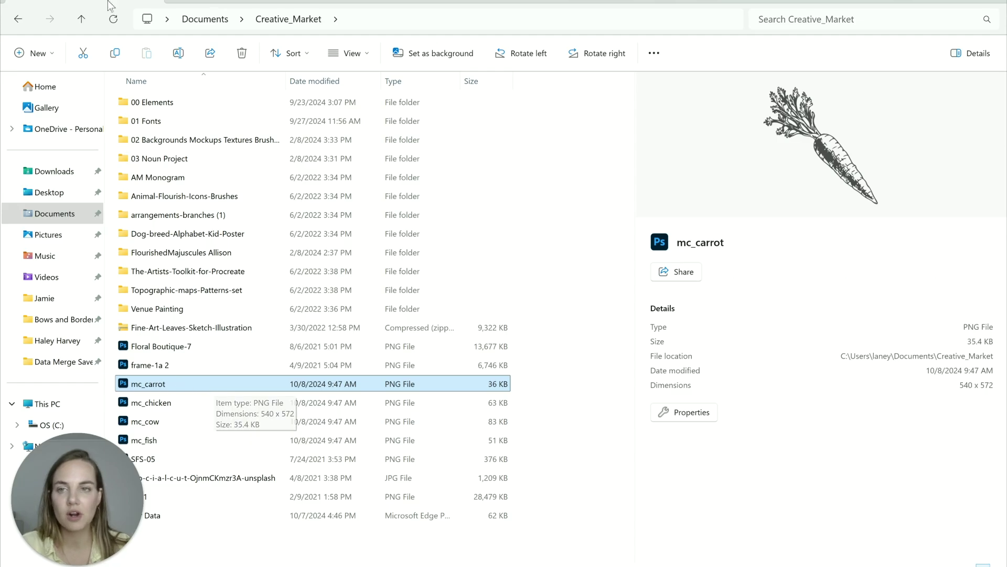
Step: Preview the mc_chicken, mc_cow and mc_fish images, then bring up mc_carrot's file options
click(168, 402)
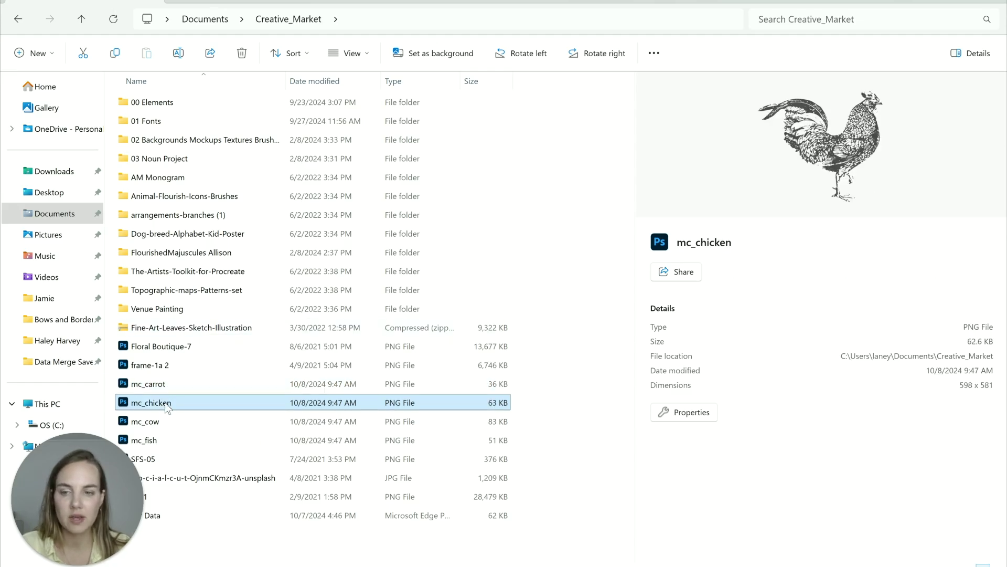
click(167, 421)
click(174, 441)
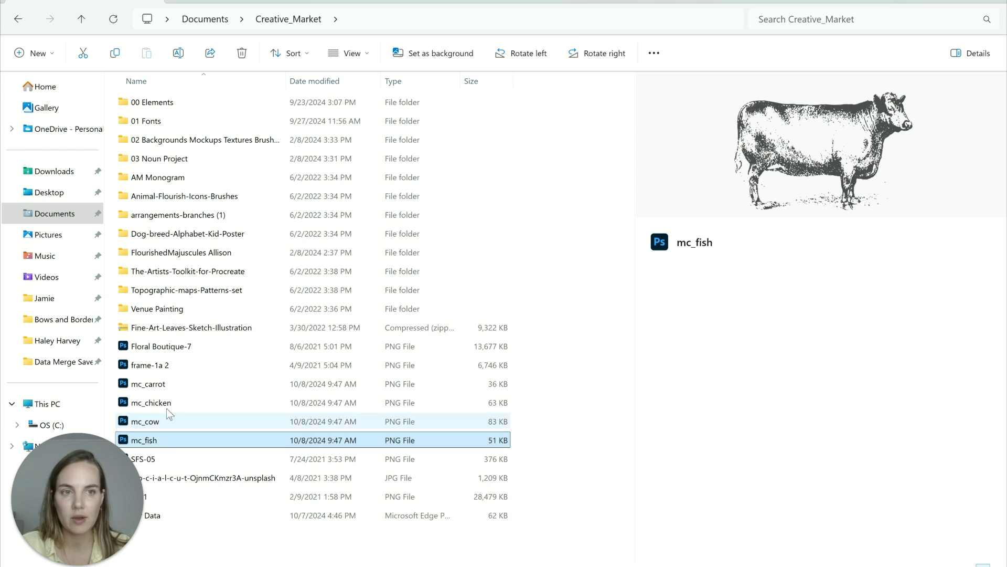
click(166, 386)
right_click(167, 386)
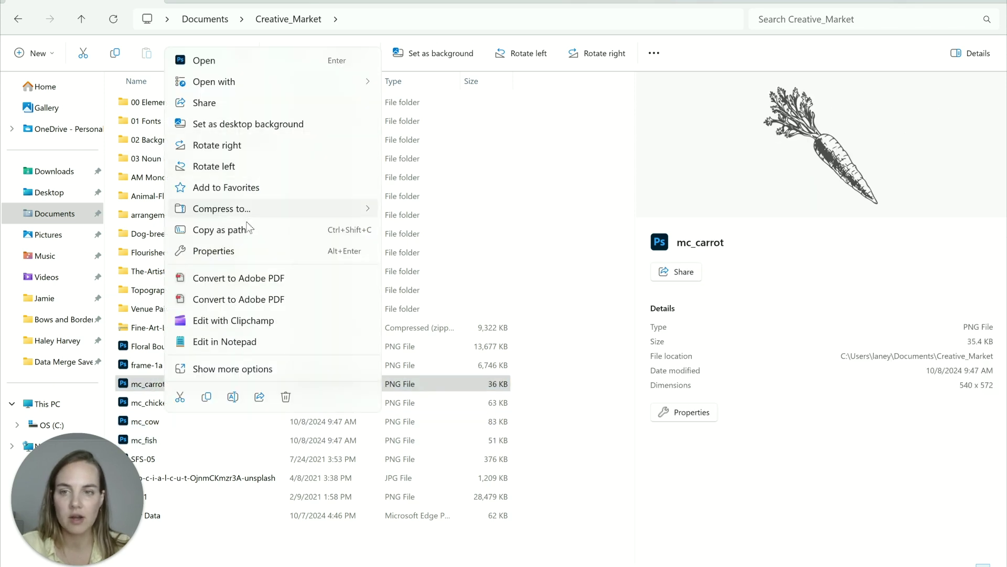
Step: Copy the mc_carrot file path, test-paste it into cell I2, then delete it
click(219, 230)
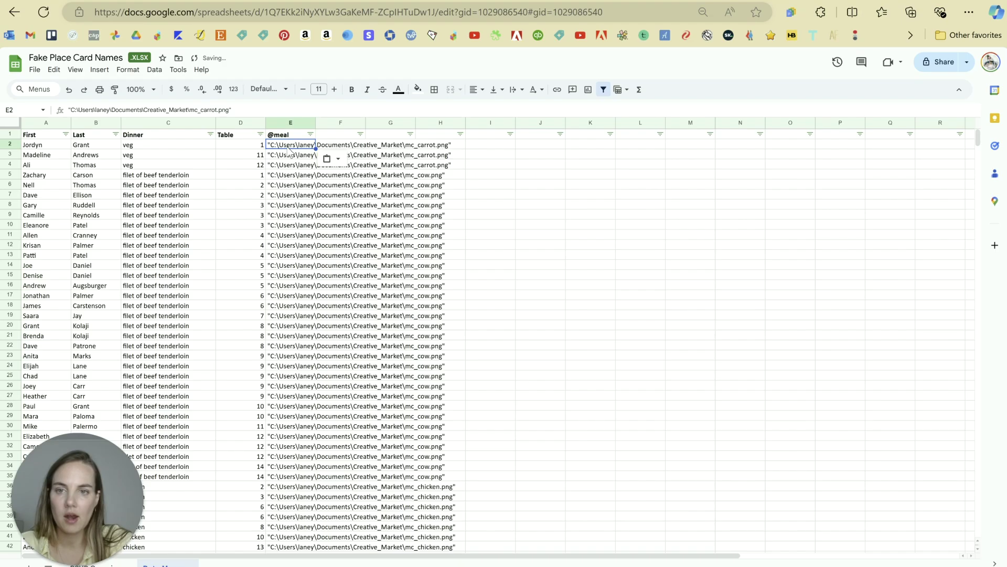
click(509, 150)
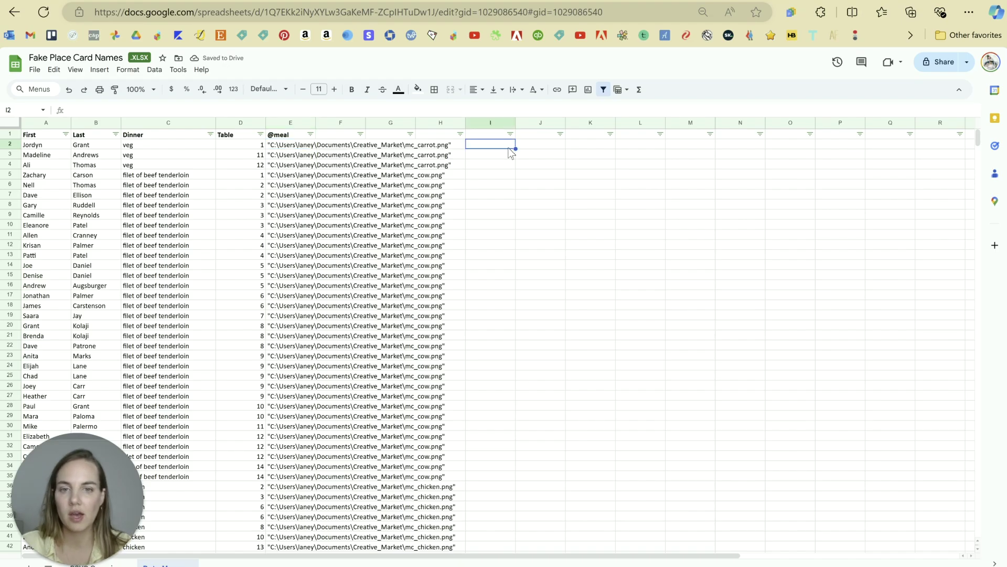
key(ctrl+v)
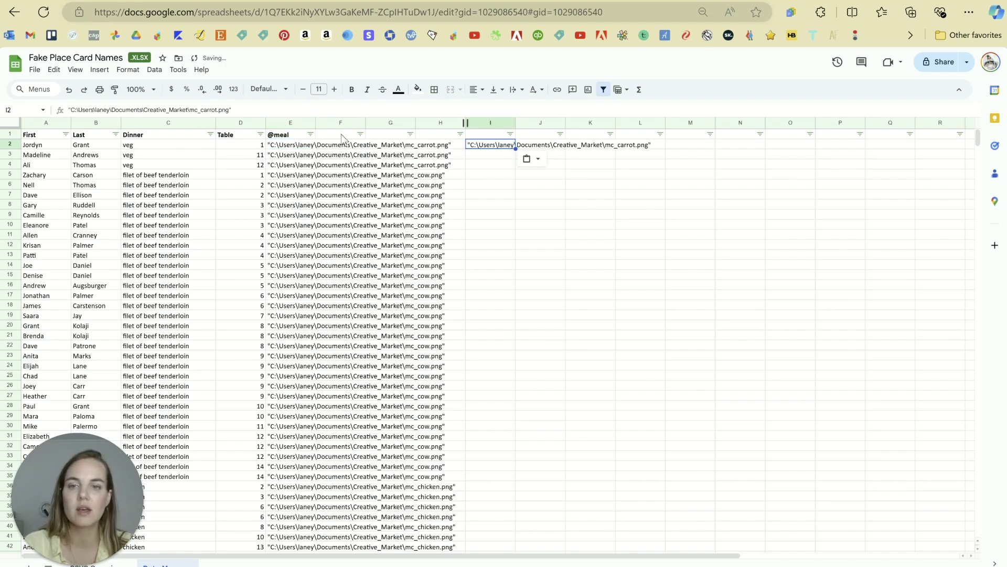
key(Delete)
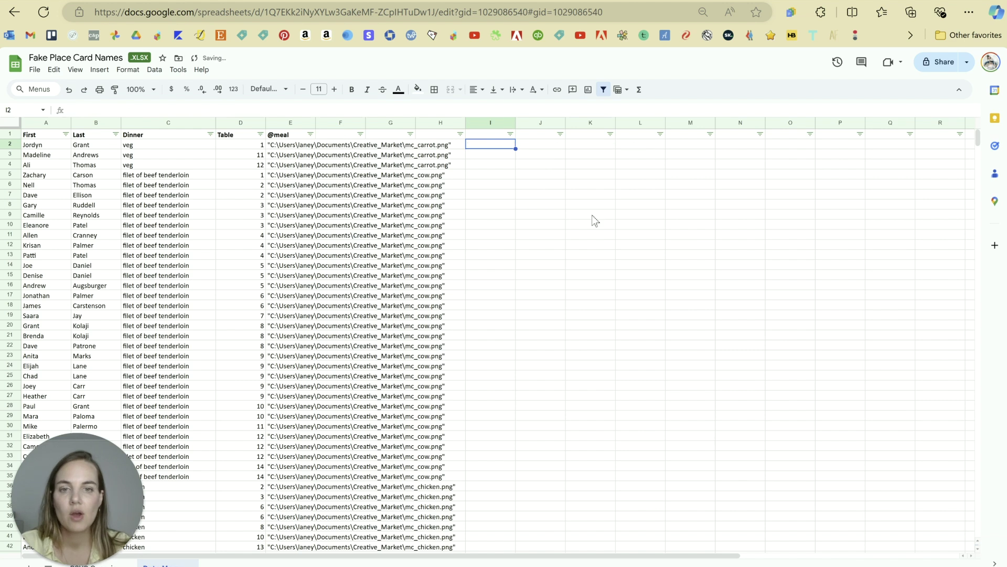
click(284, 146)
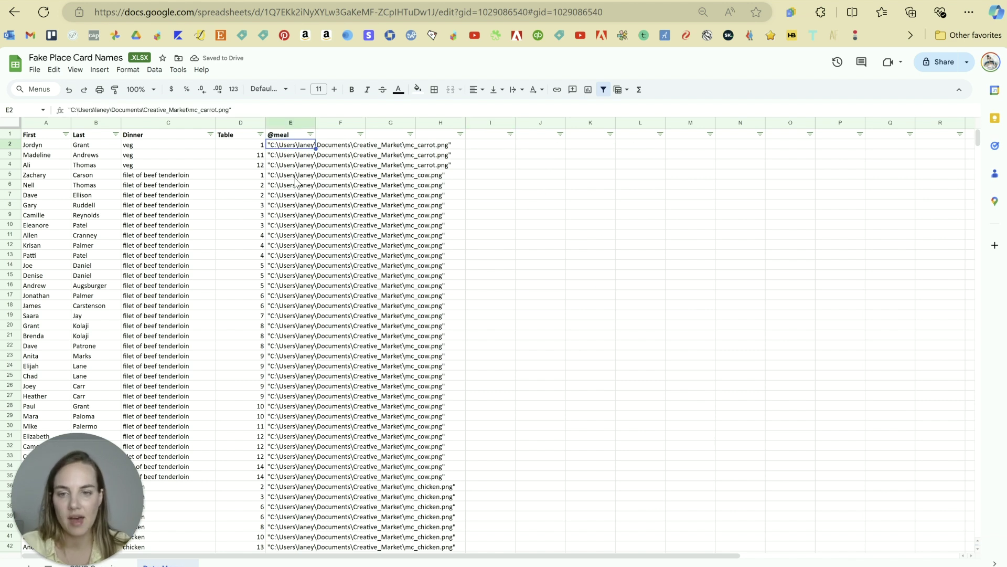
click(411, 148)
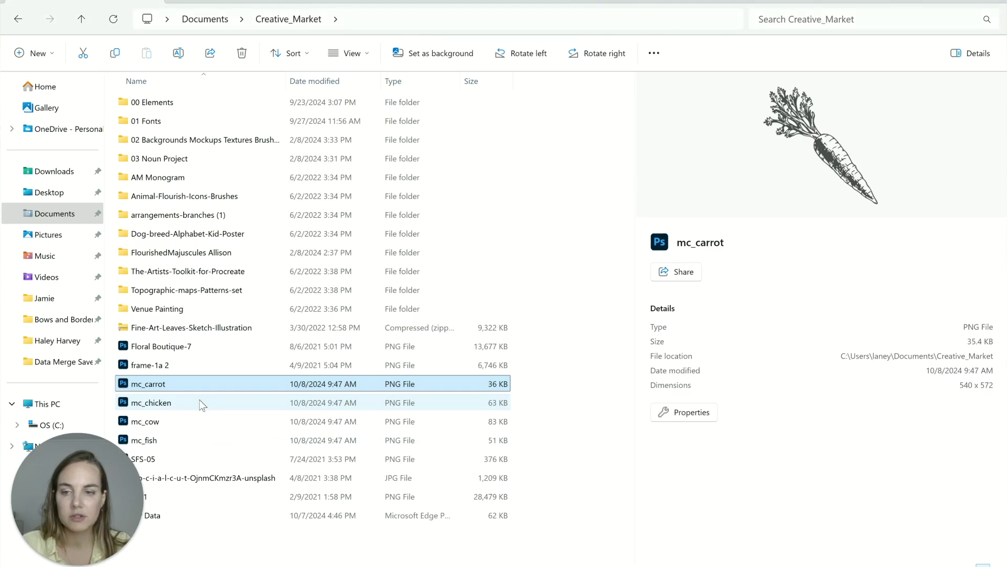
Step: Preview the chicken, cow and fish icon files, then check cell E4's path and C5's dinner
click(153, 402)
click(187, 424)
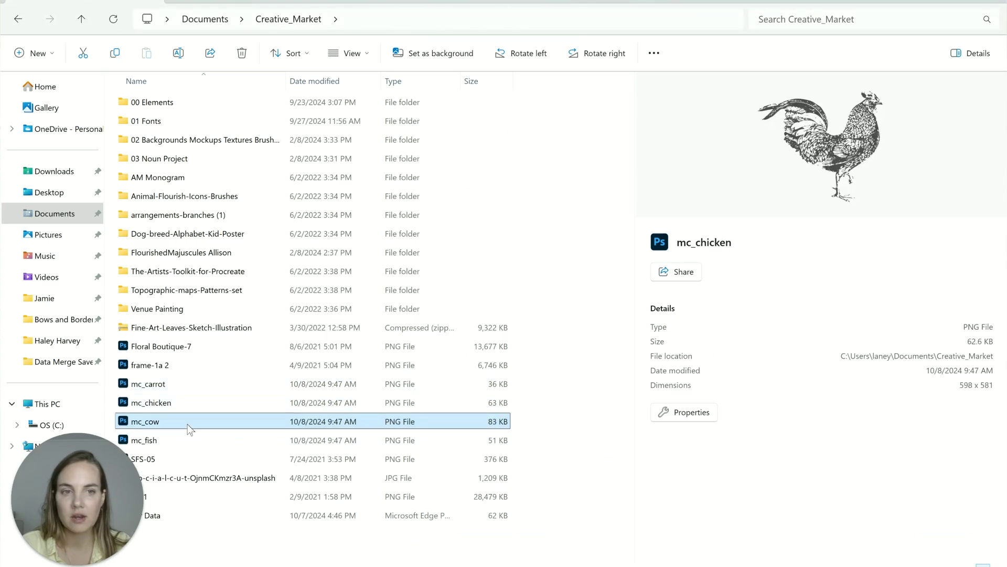
click(188, 444)
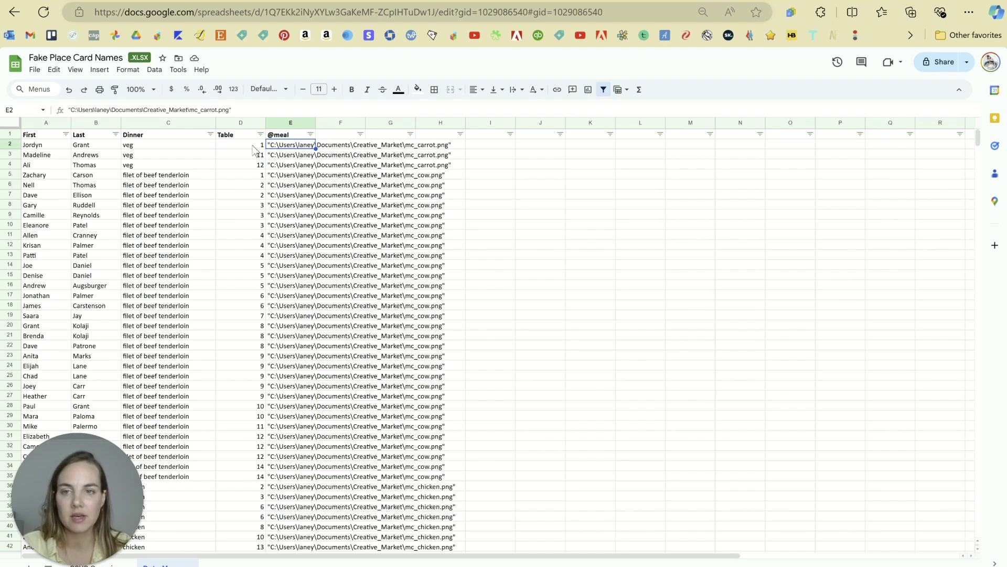
click(289, 167)
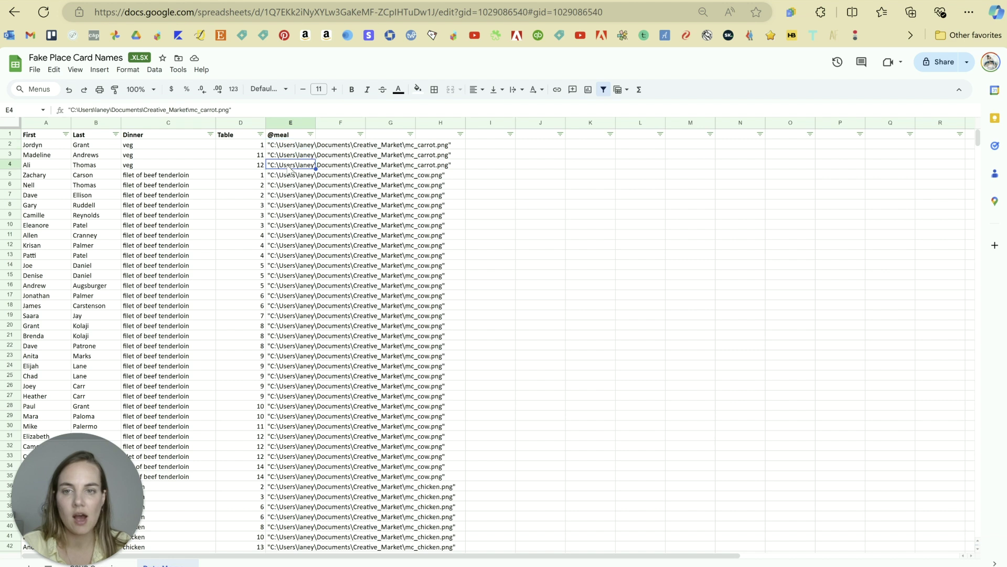
click(186, 179)
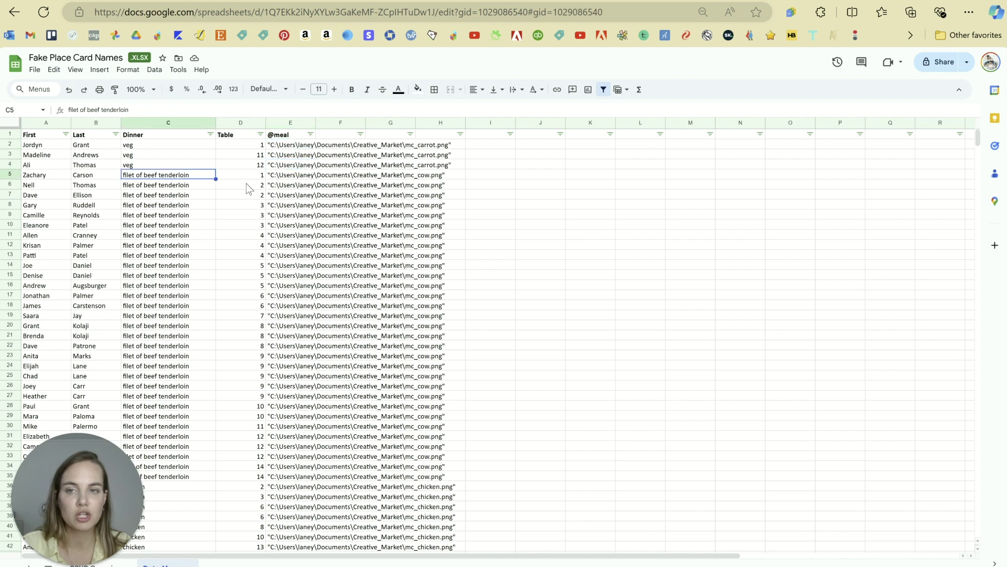
Step: Select the chicken image paths from E36 and the fish paths from E47, then deselect
scroll(277, 185, down, 5)
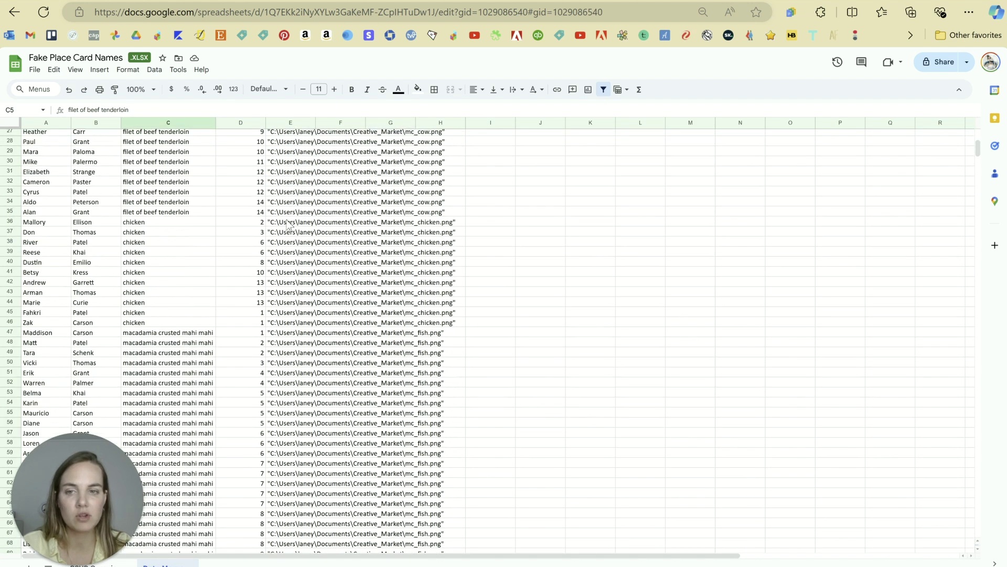
click(289, 222)
drag(289, 255, 292, 322)
scroll(296, 246, down, 5)
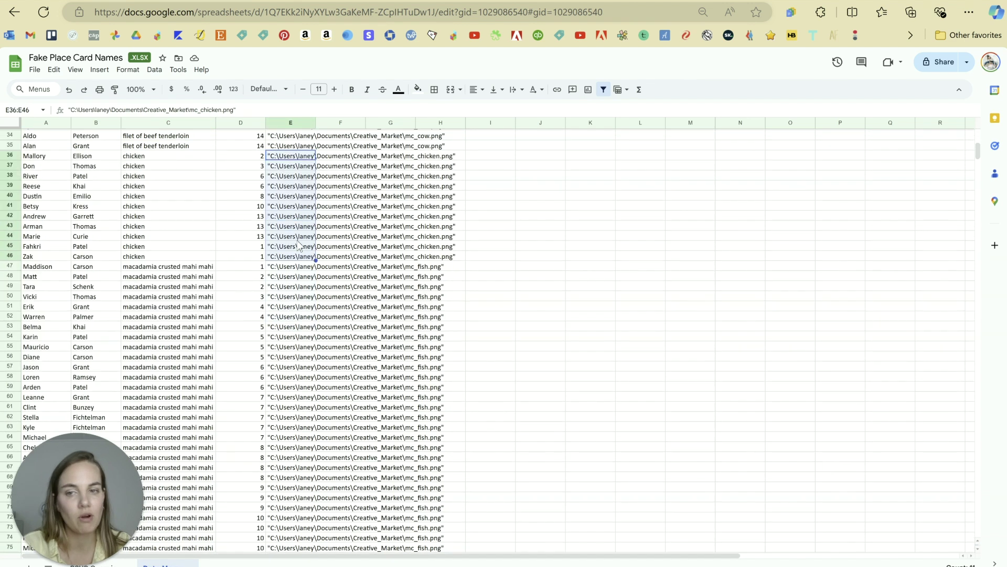
drag(288, 200, 301, 438)
click(321, 348)
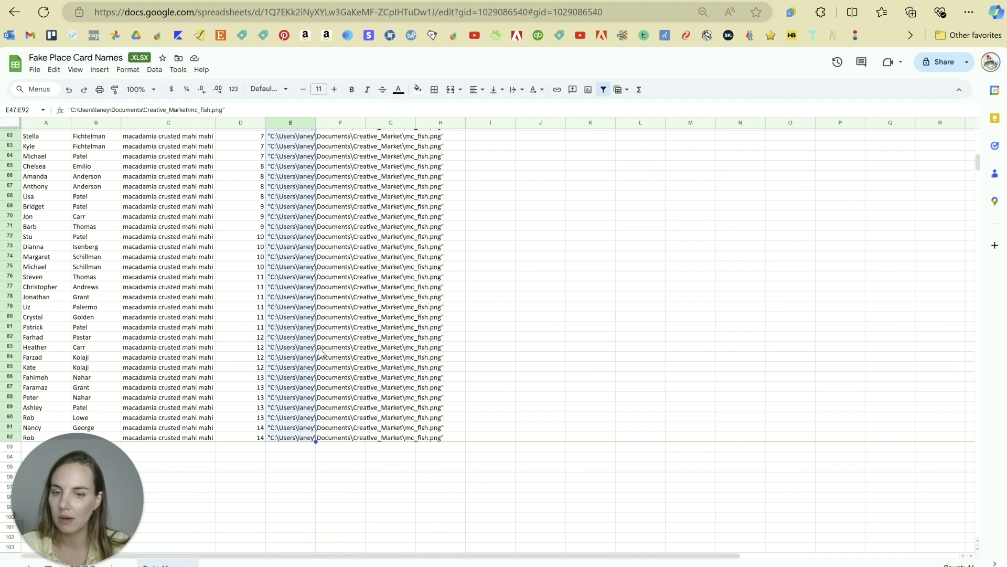
scroll(323, 352, up, 20)
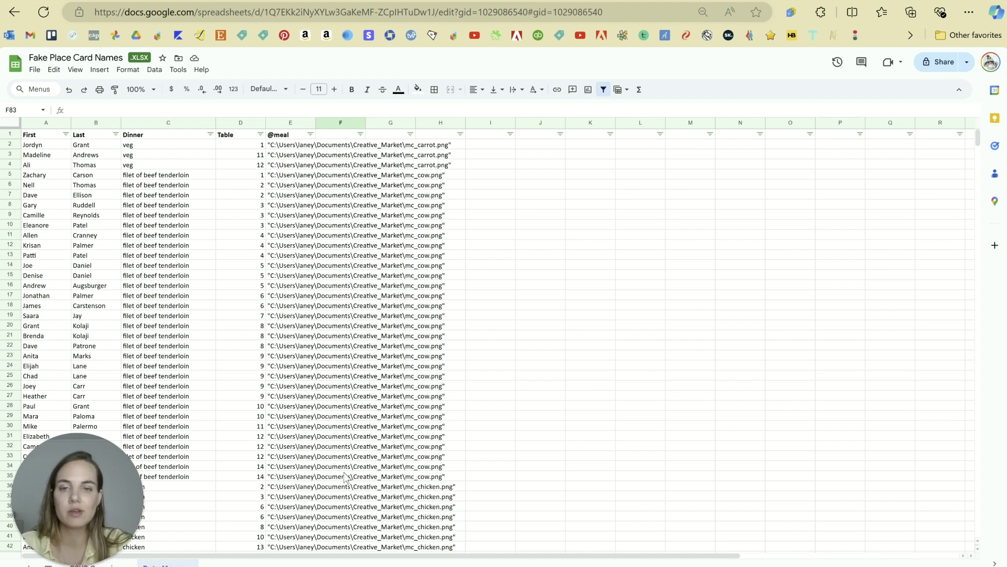
click(490, 204)
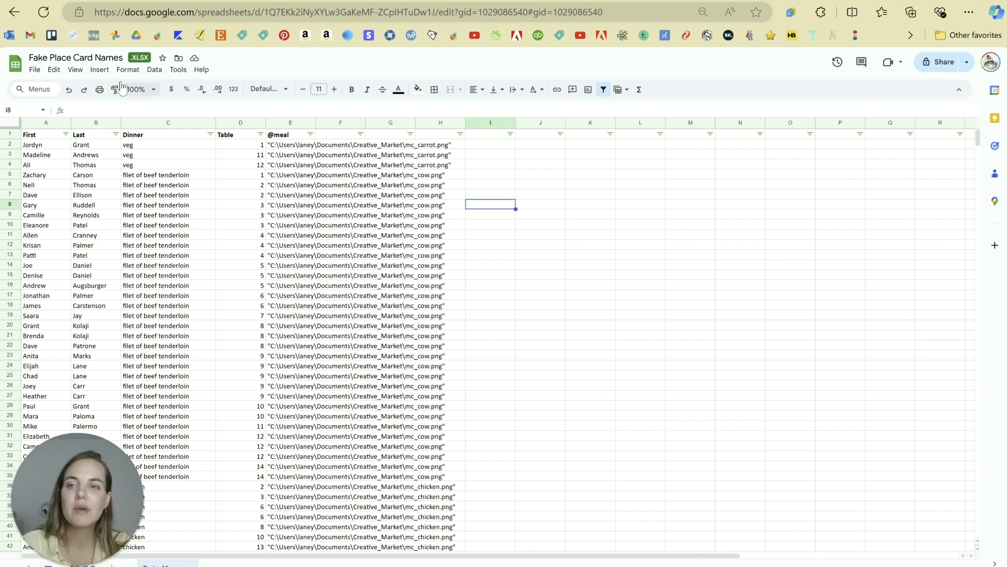
Step: Download the sheet as a Comma Separated Values (.csv) file
click(35, 69)
mouse_move(115, 207)
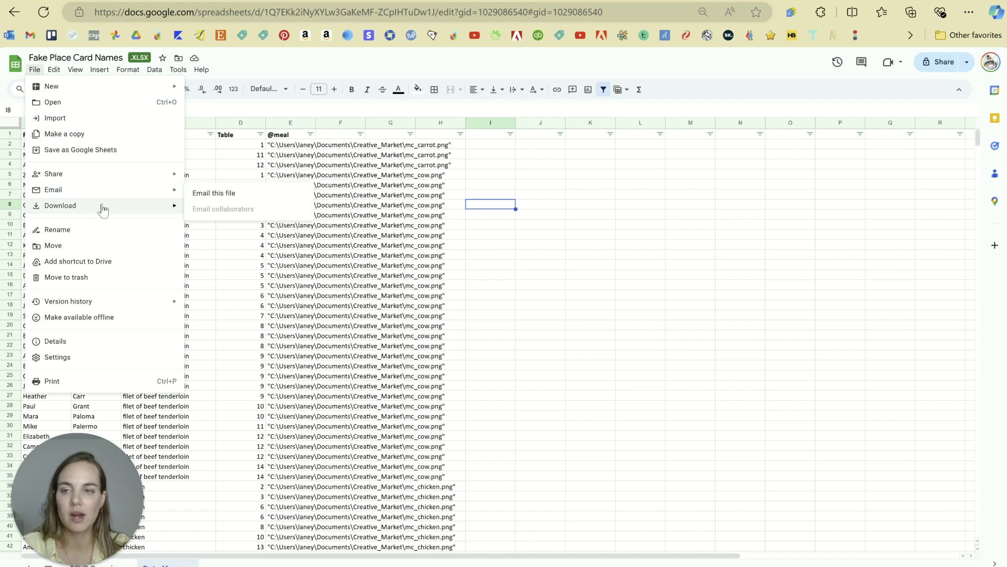
click(224, 273)
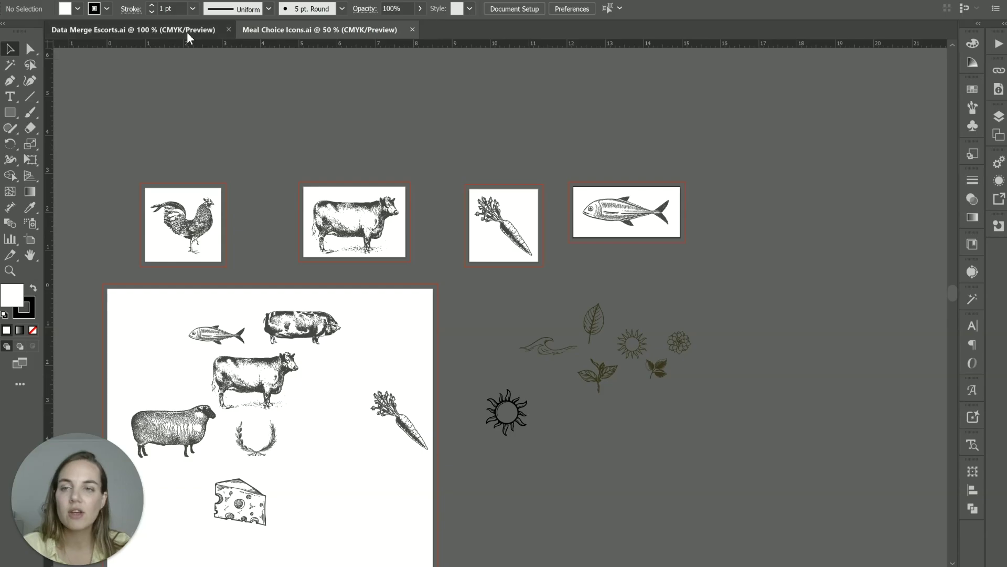
click(186, 30)
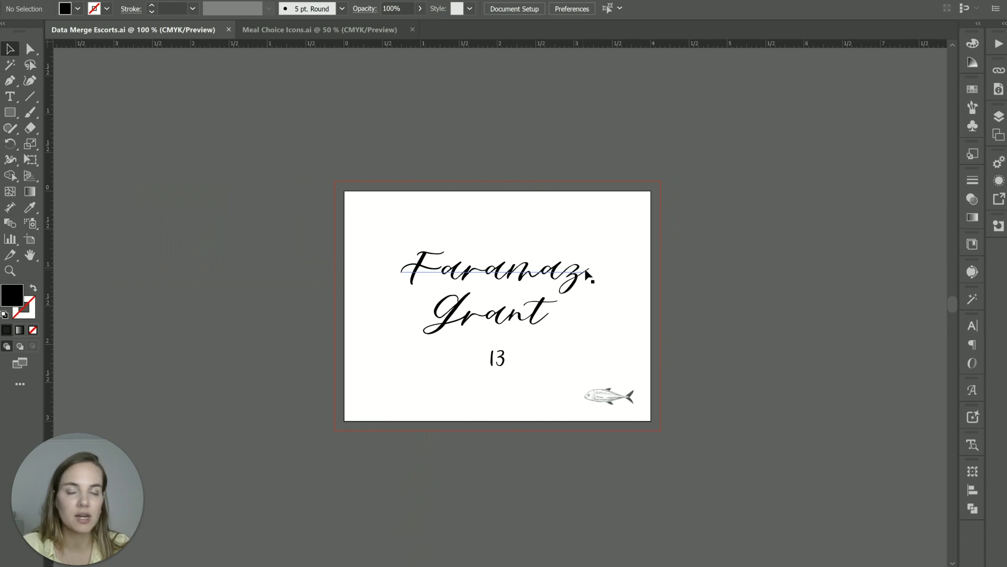
Step: Select the Faramaz name text and show the Variables panel from the Window menu
click(587, 274)
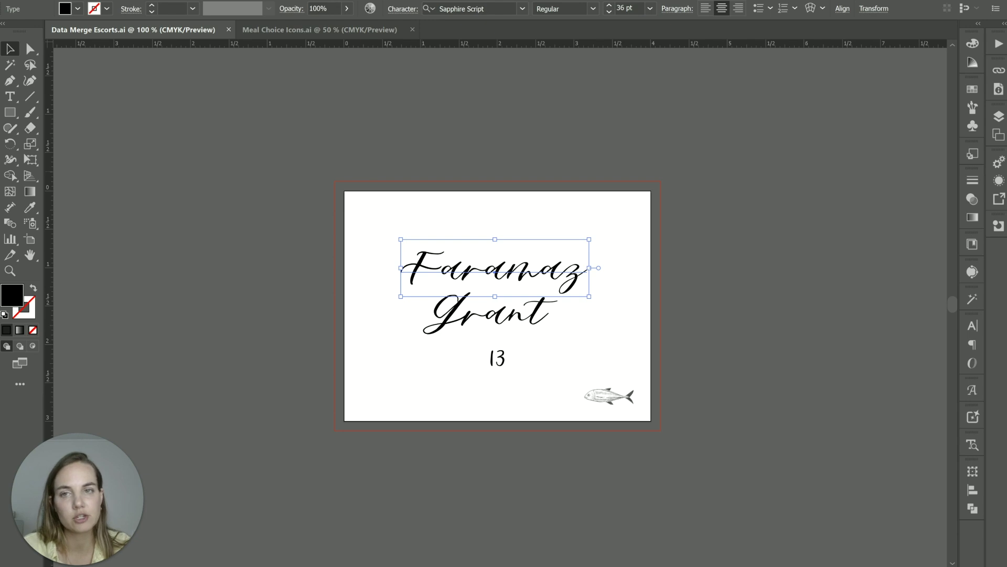
key(alt+w)
scroll(406, 288, down, 3)
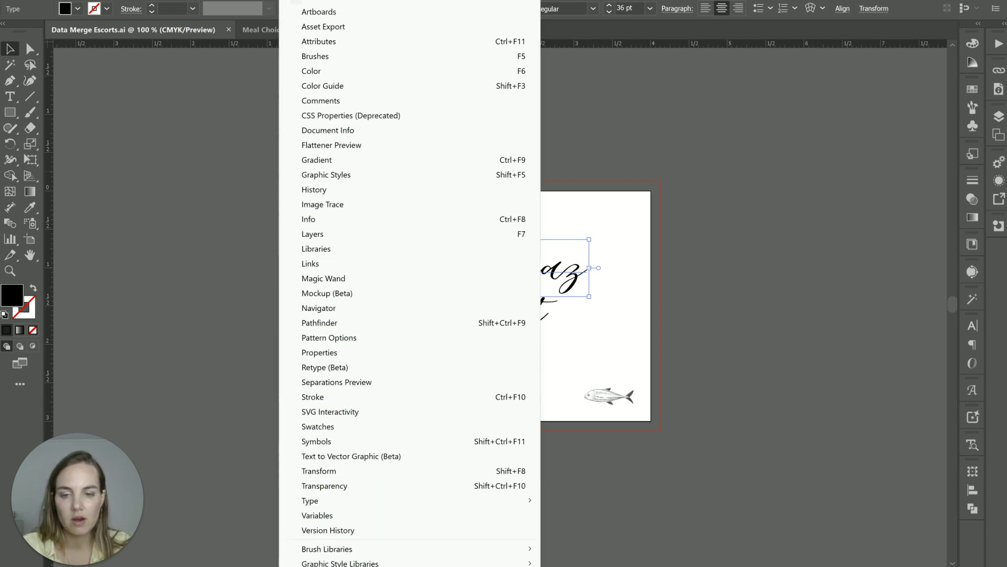
scroll(406, 289, down, 3)
key(Escape)
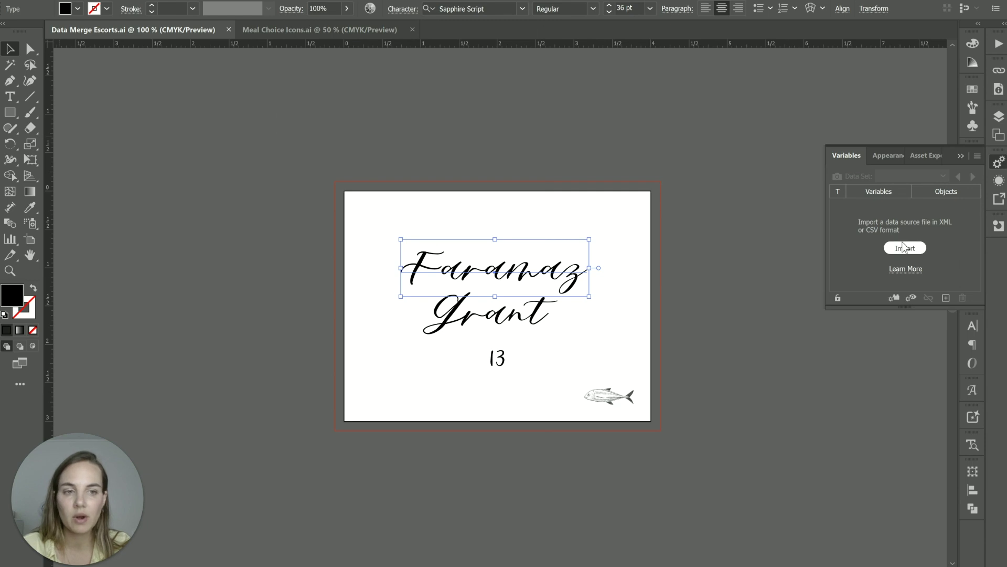
Step: Import the Fake Place Card Names CSV from Downloads as the data source
click(904, 247)
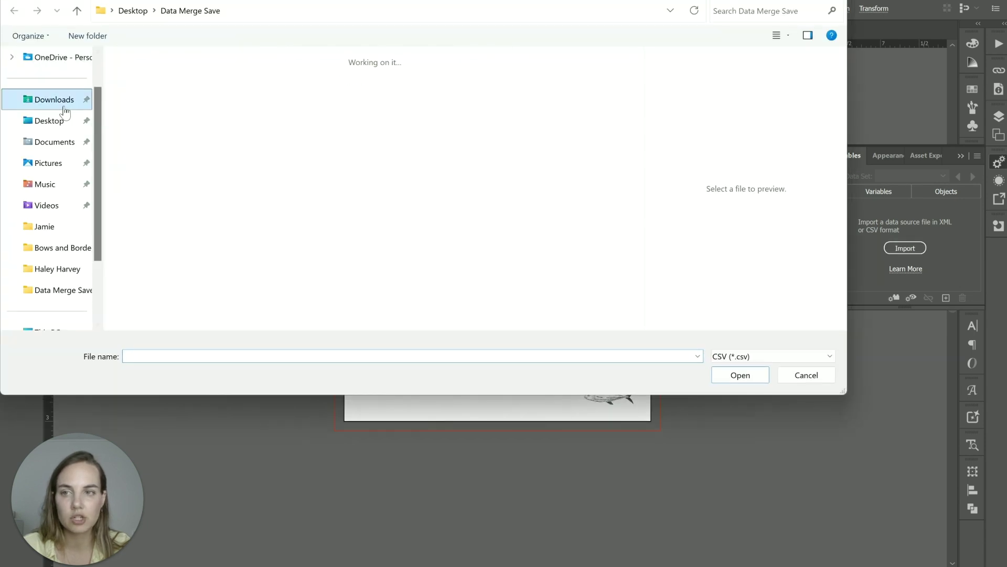
click(65, 111)
click(189, 97)
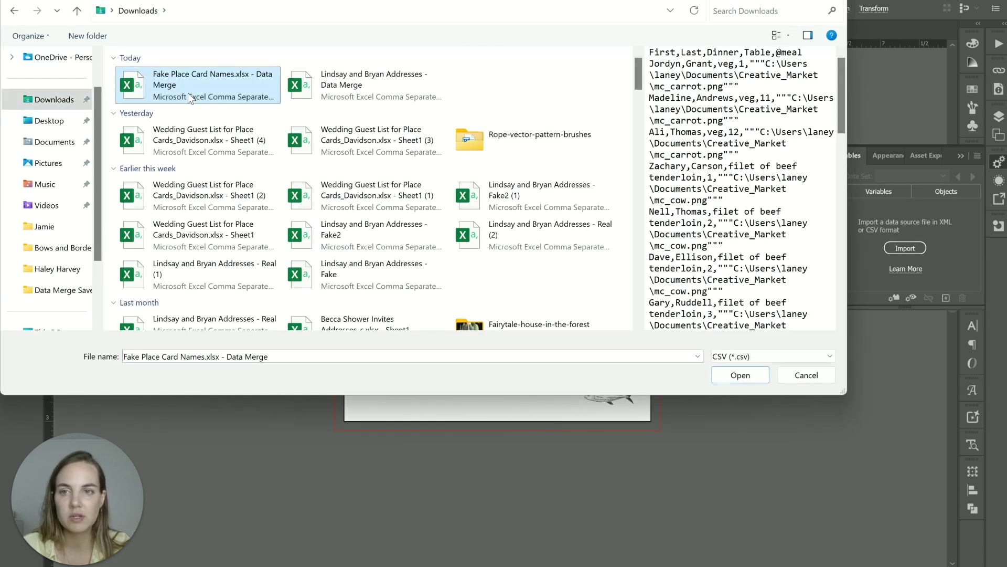
click(741, 375)
Step: Bind Last to the Grant text, Table to the 13 text and meal to the fish image
click(846, 221)
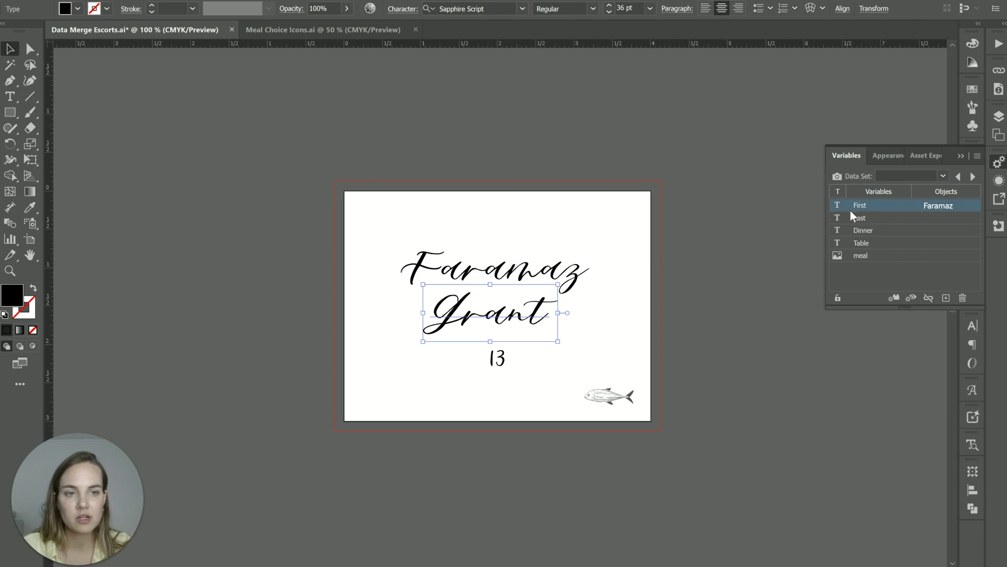
click(860, 219)
click(894, 297)
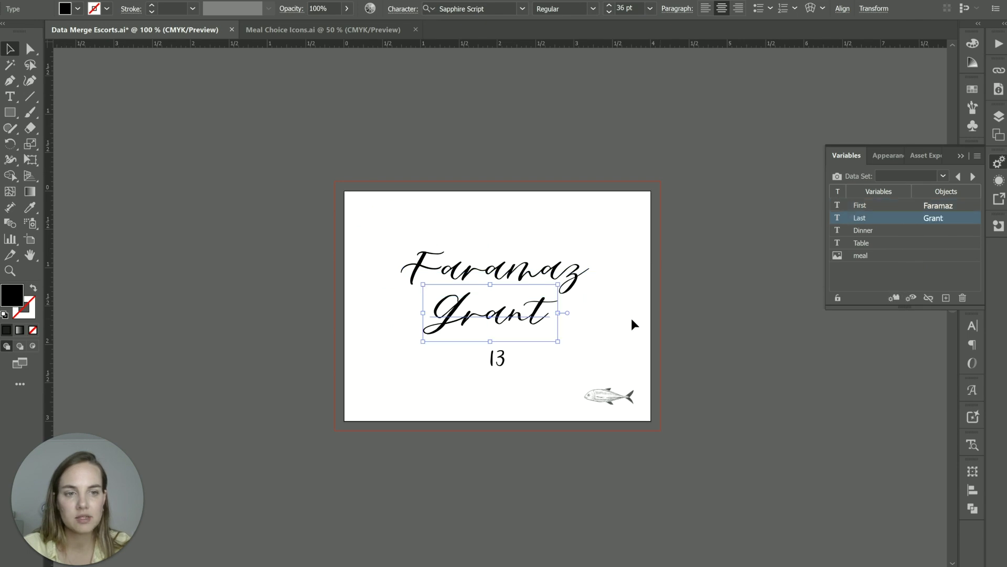
click(505, 361)
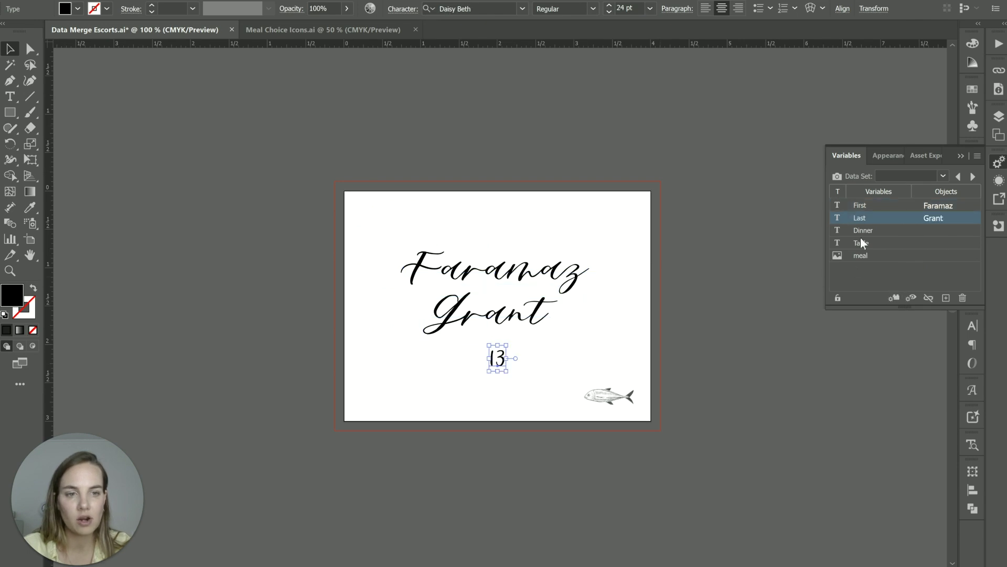
click(863, 243)
click(894, 297)
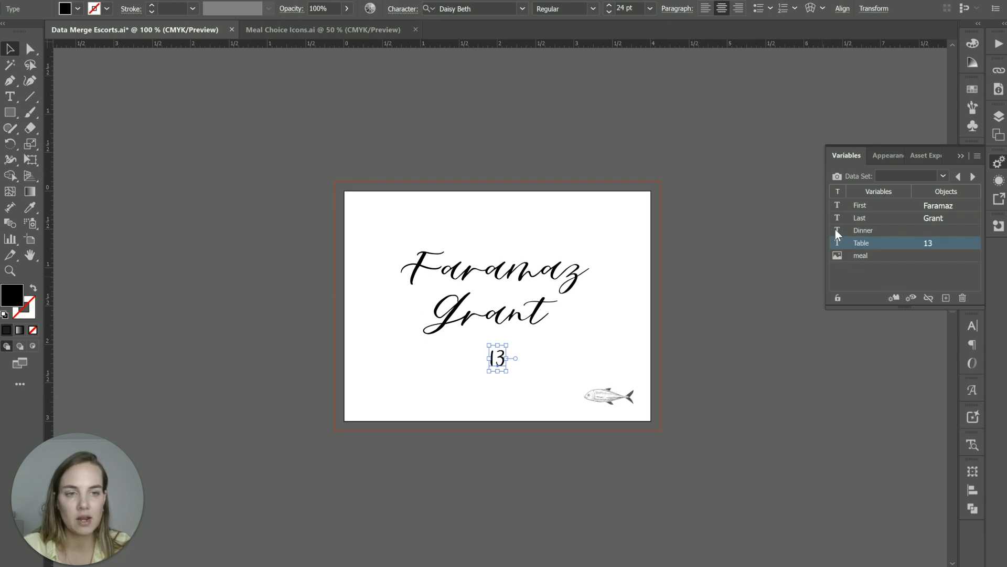
click(602, 400)
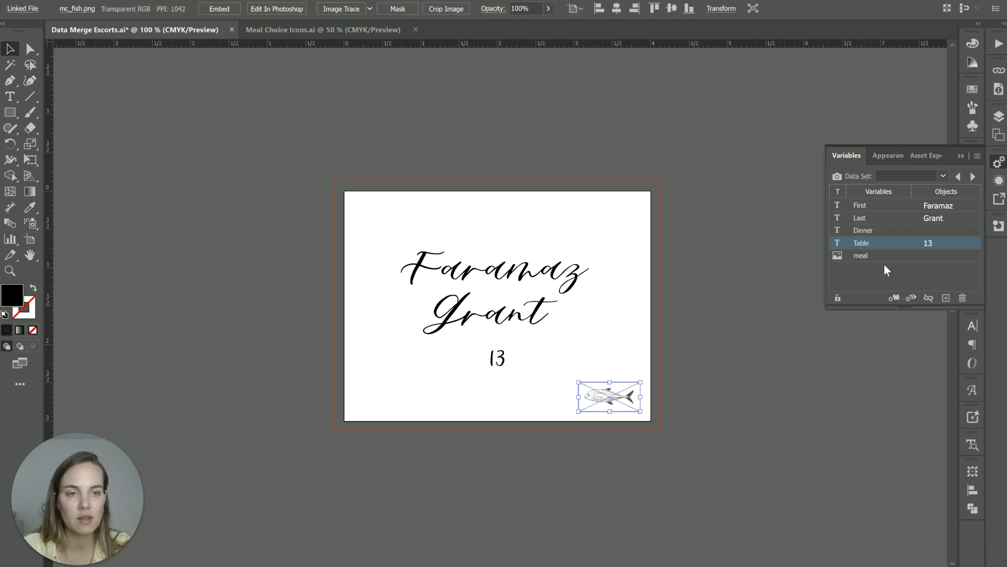
click(861, 257)
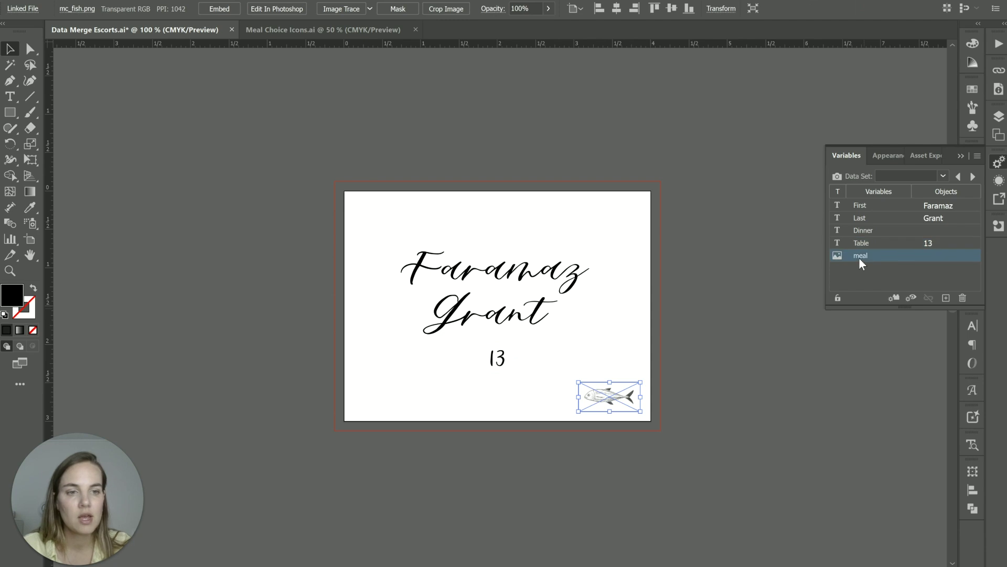
click(894, 297)
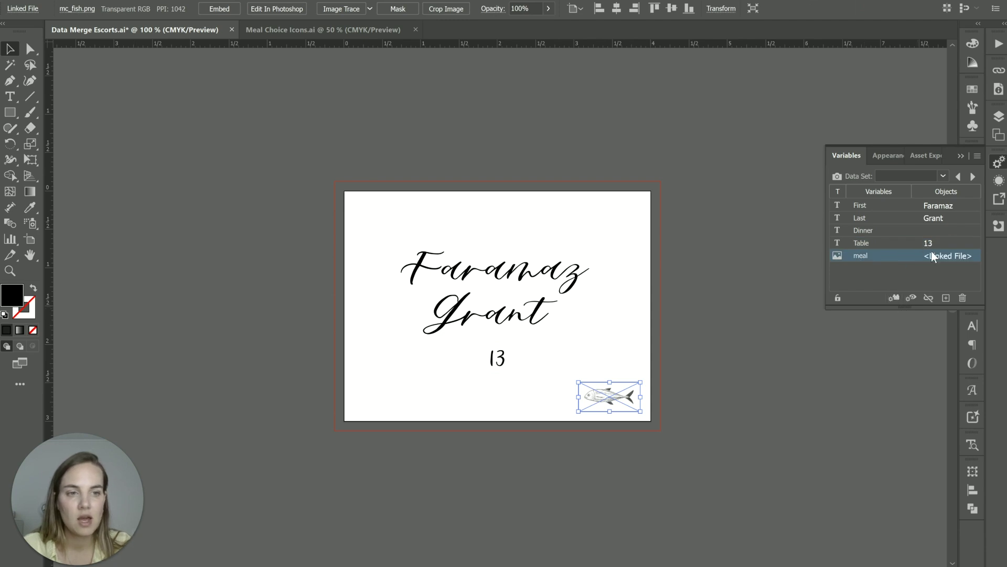
Step: Preview Data Sets 1, 10 and 86 on the card
click(943, 176)
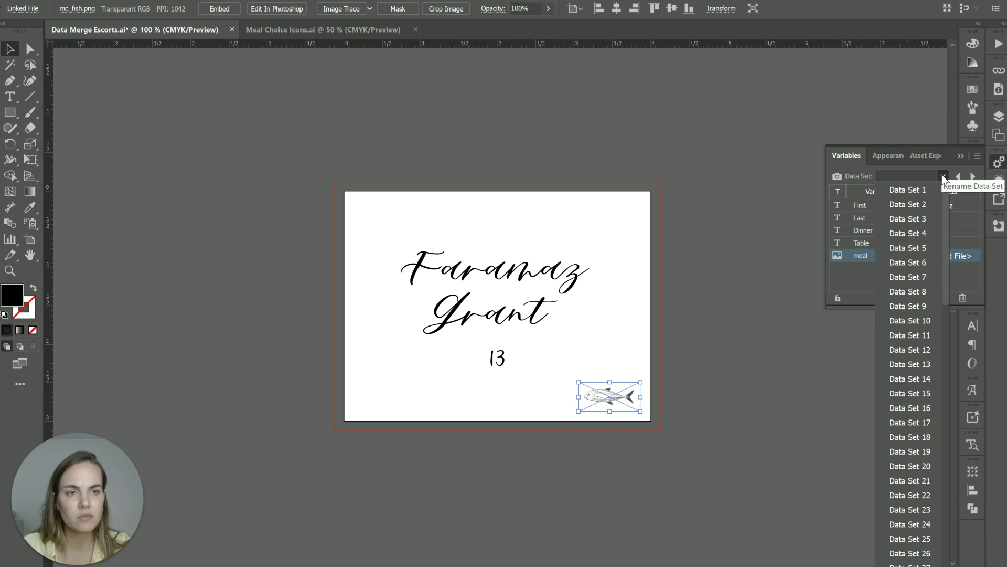
click(913, 194)
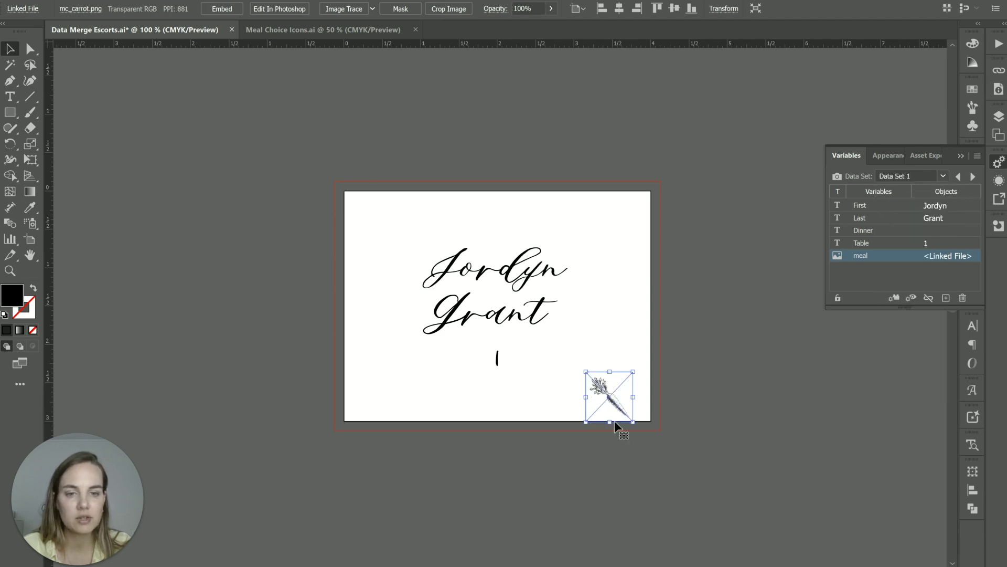
click(944, 179)
click(894, 318)
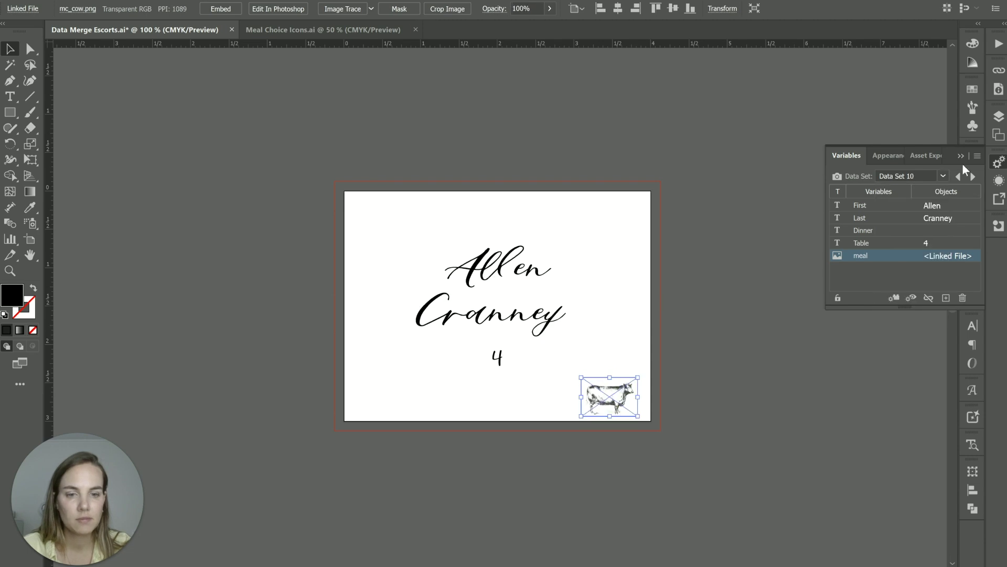
click(943, 176)
scroll(911, 461, down, 15)
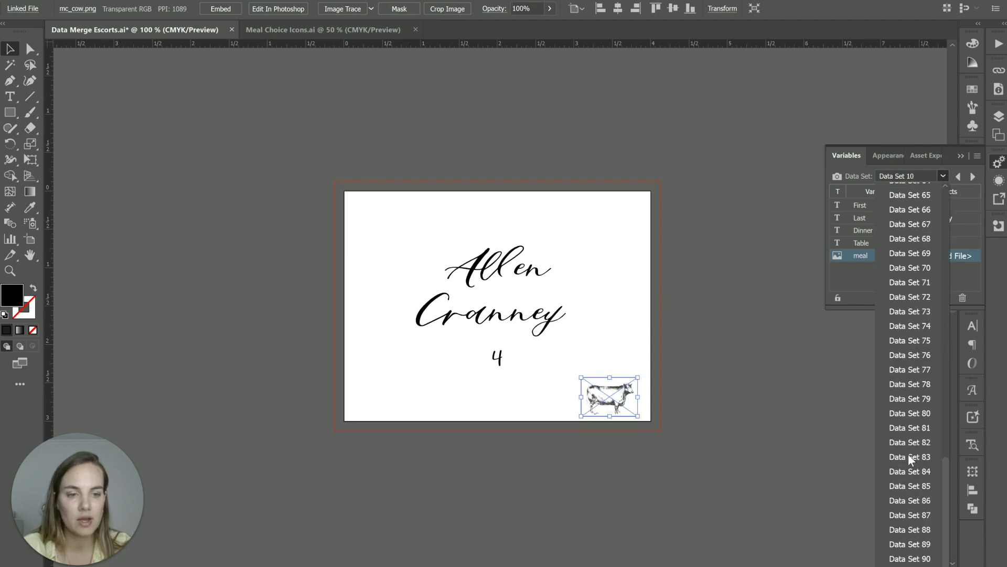
click(910, 500)
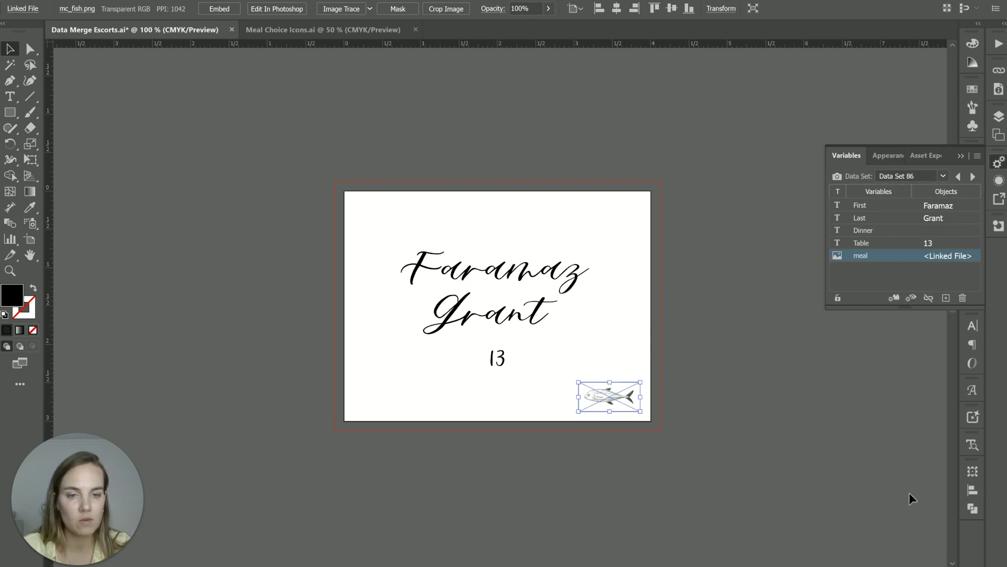
Step: Switch the card preview to Data Set 38 and reopen the data set list
click(943, 176)
scroll(918, 325, up, 9)
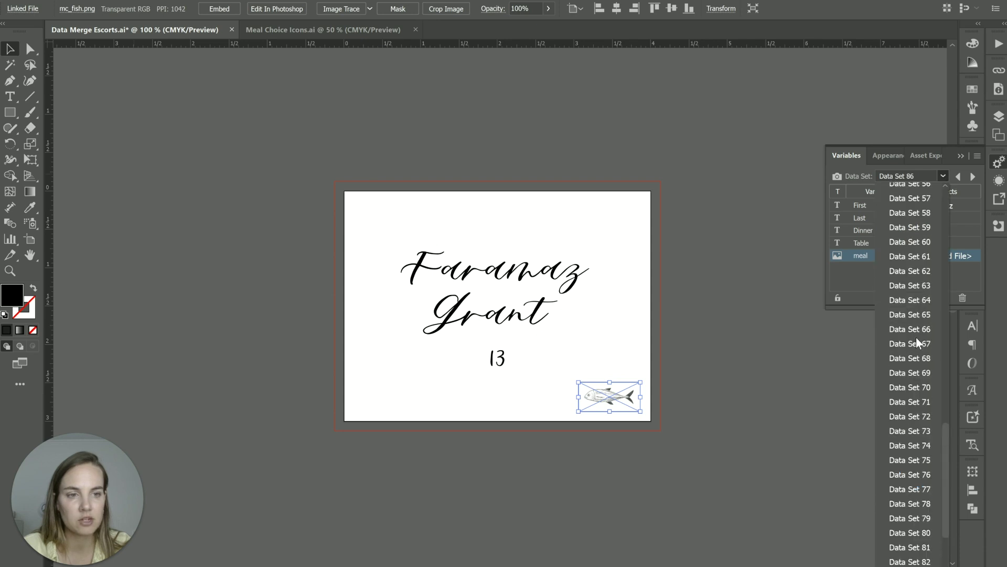
scroll(919, 326, up, 3)
click(913, 279)
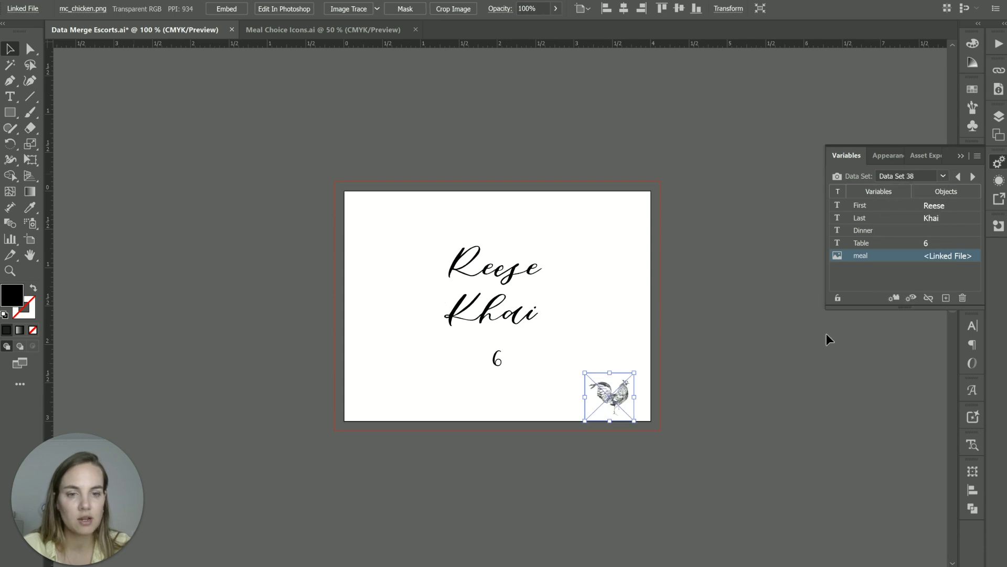
click(943, 177)
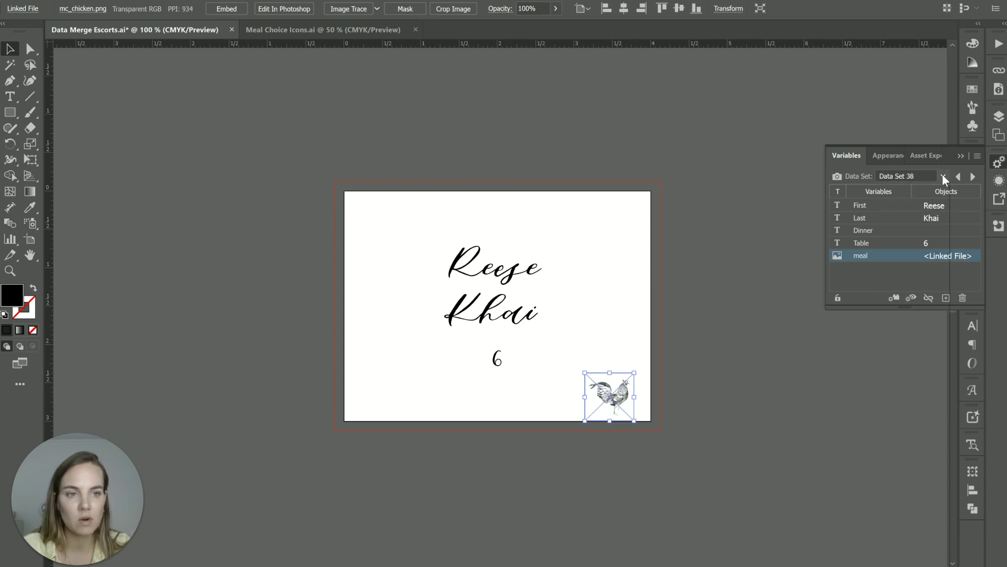
scroll(918, 326, up, 12)
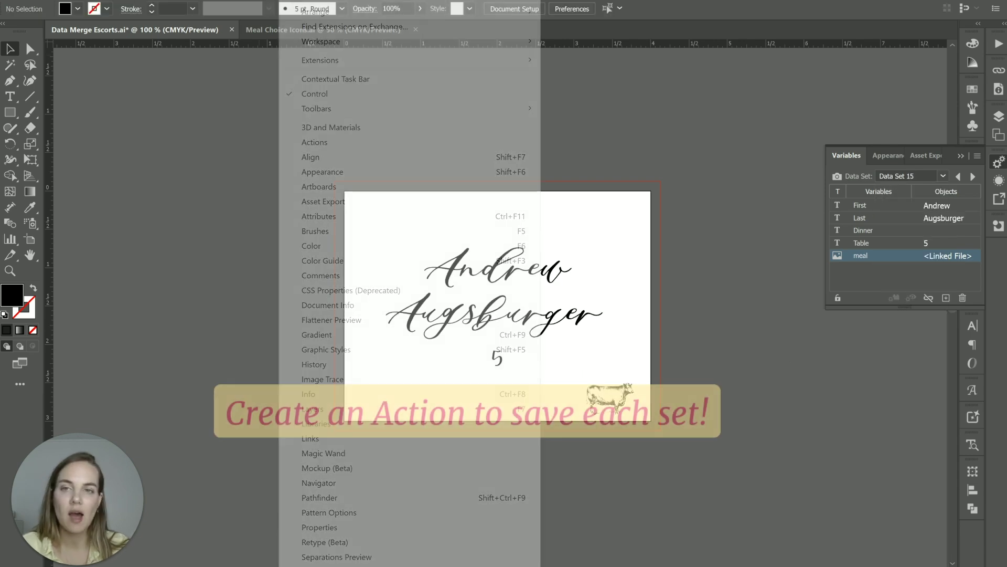
Step: Create a new action named N in the Actions panel and start recording
click(346, 142)
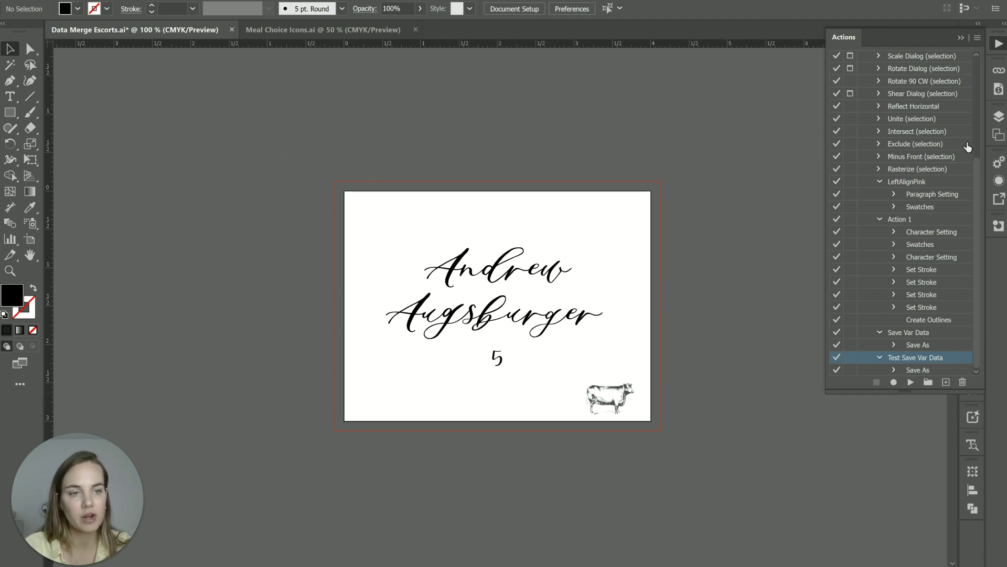
click(946, 382)
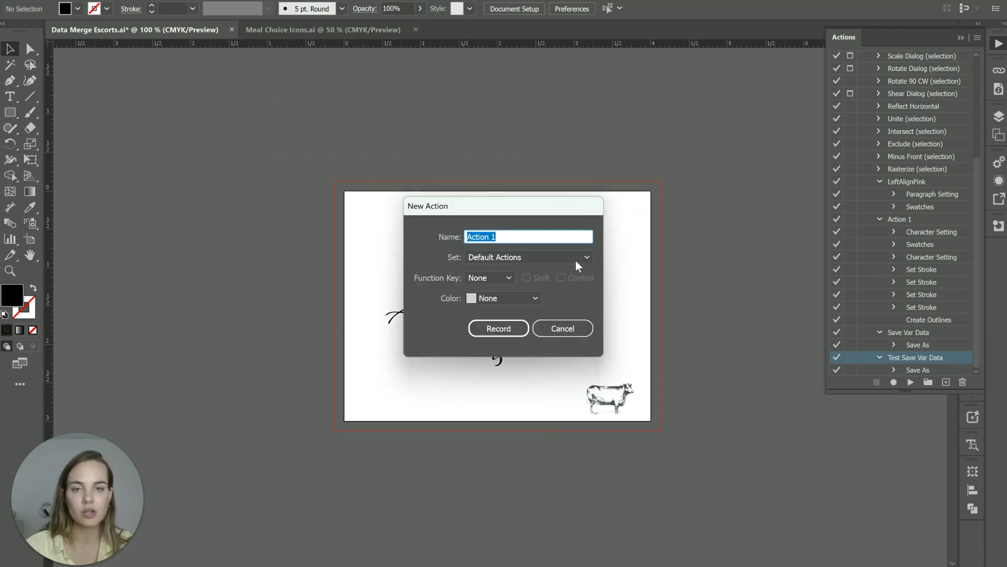
text(New)
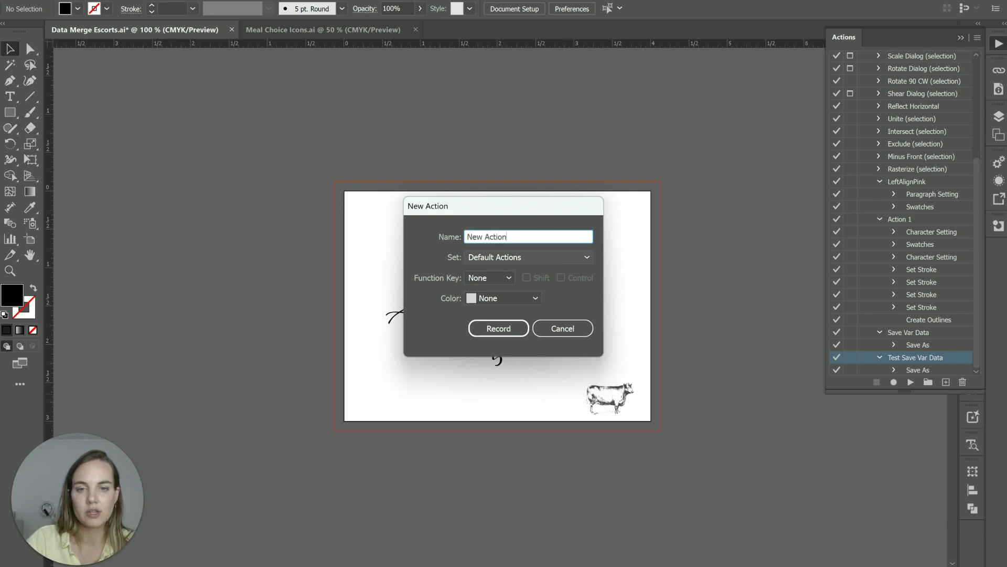
key(Return)
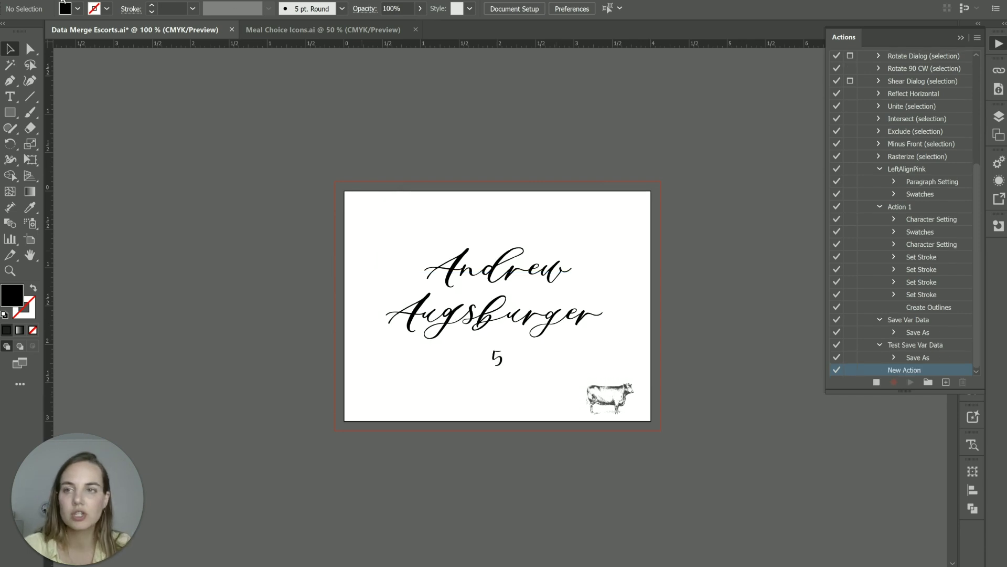
Step: Save the card as an Adobe PDF with trim marks in the Data Merge folder
click(62, 1)
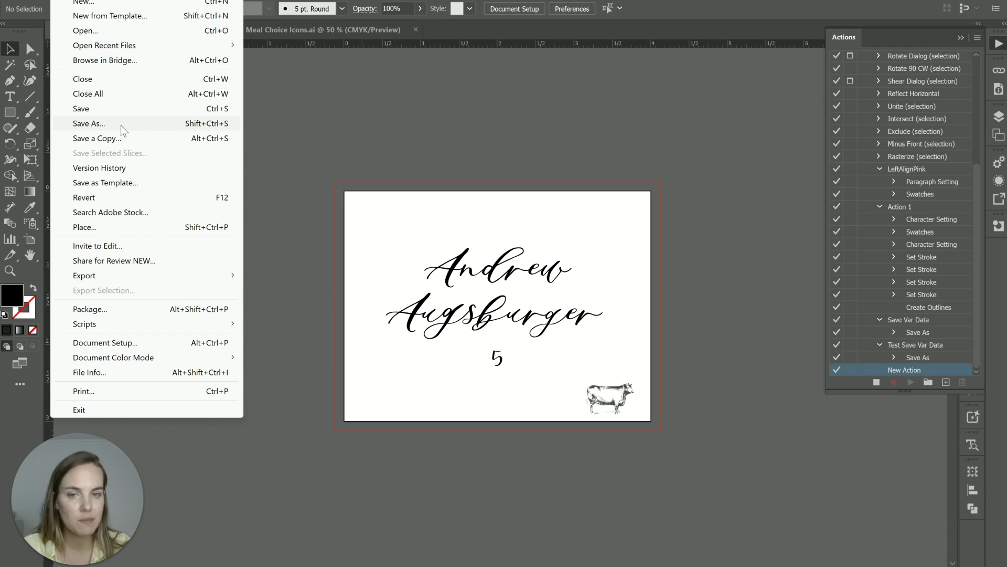
click(121, 126)
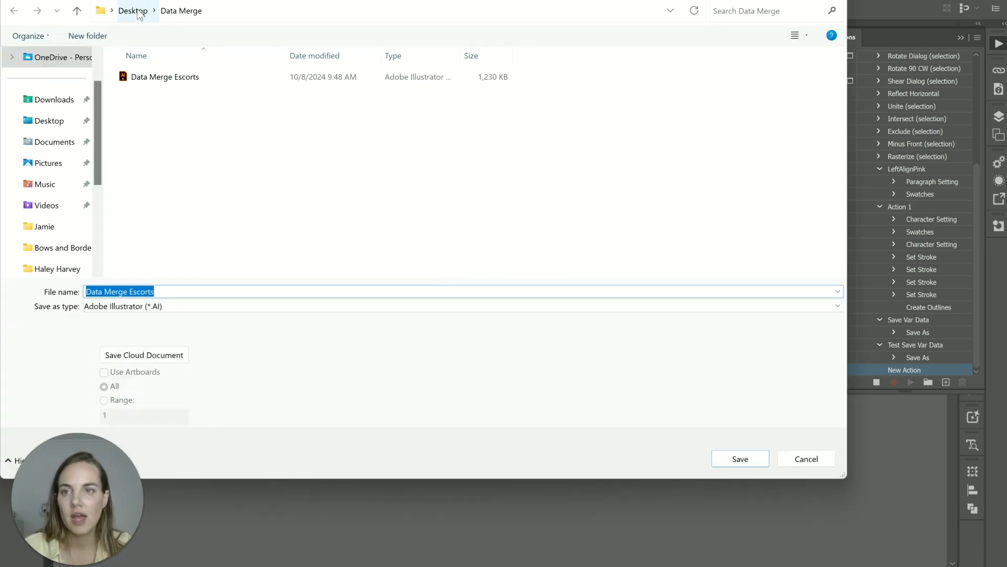
click(147, 306)
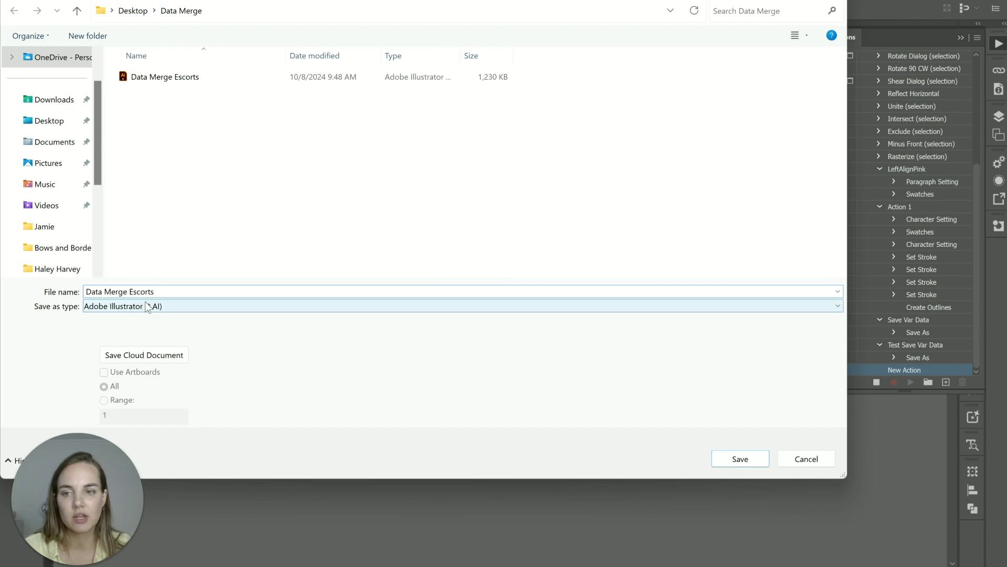
click(147, 331)
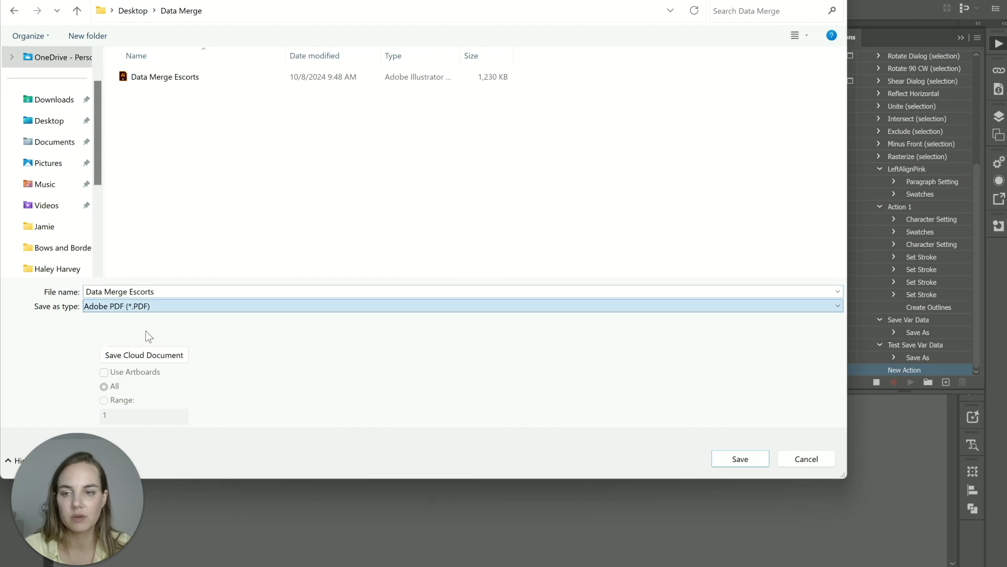
click(732, 461)
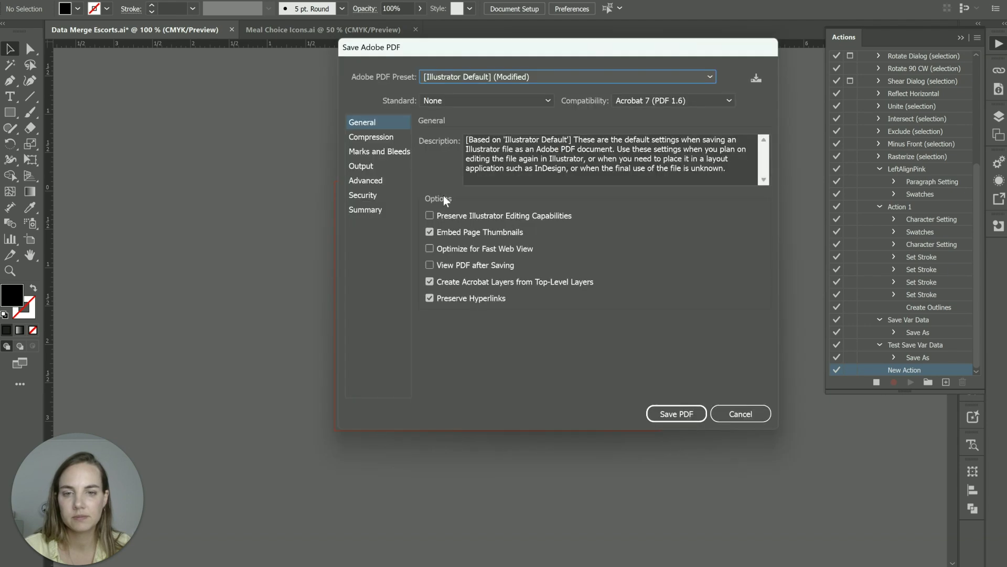
click(387, 153)
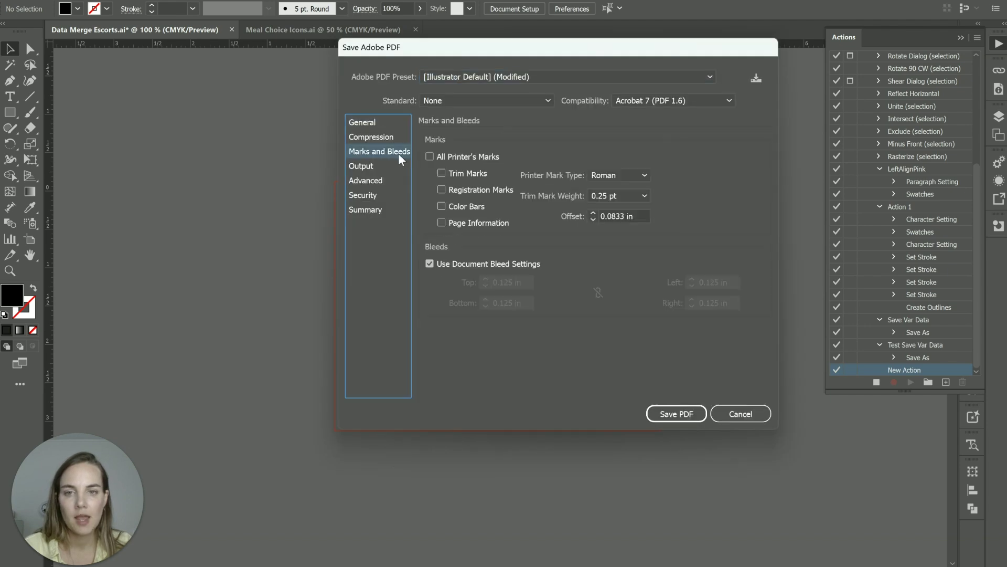
click(442, 173)
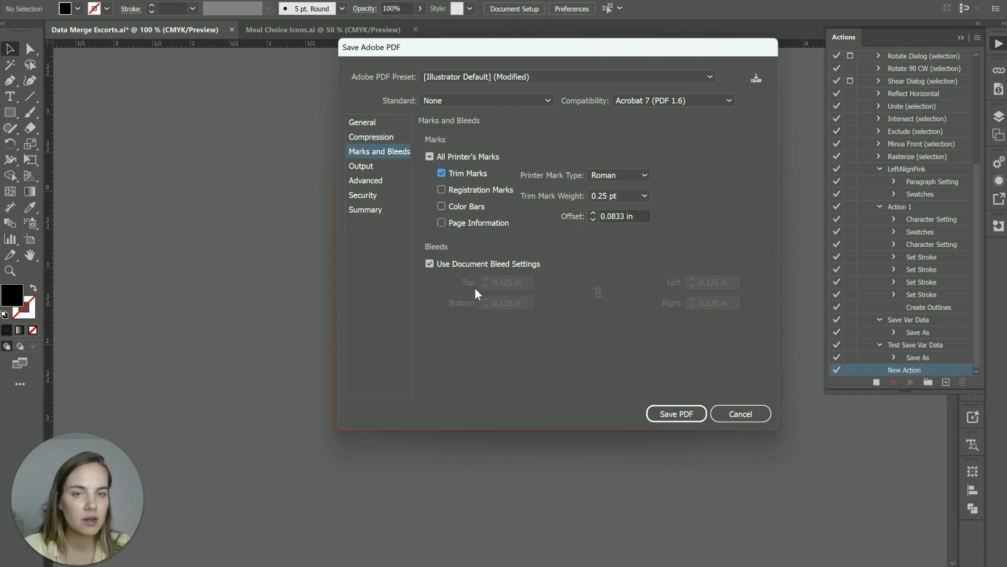
click(665, 415)
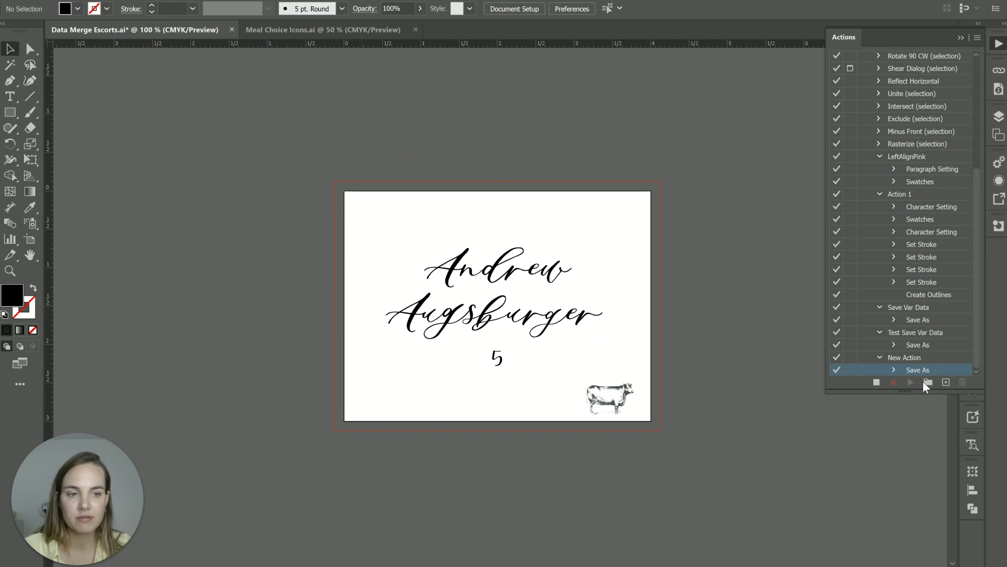
Step: Stop recording and open Batch from the Actions panel menu with New Action selected
click(876, 382)
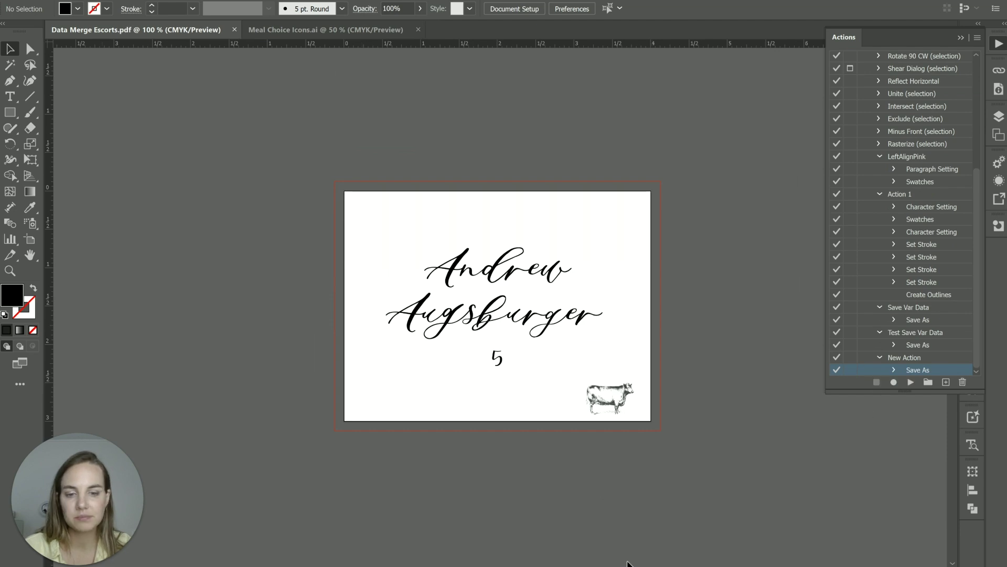
click(979, 38)
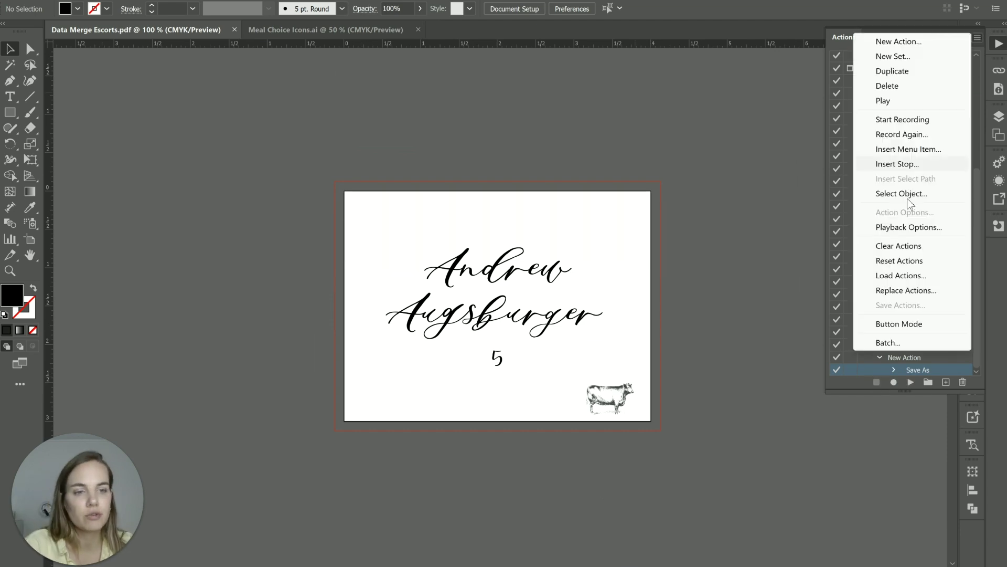
click(873, 370)
click(874, 357)
click(976, 39)
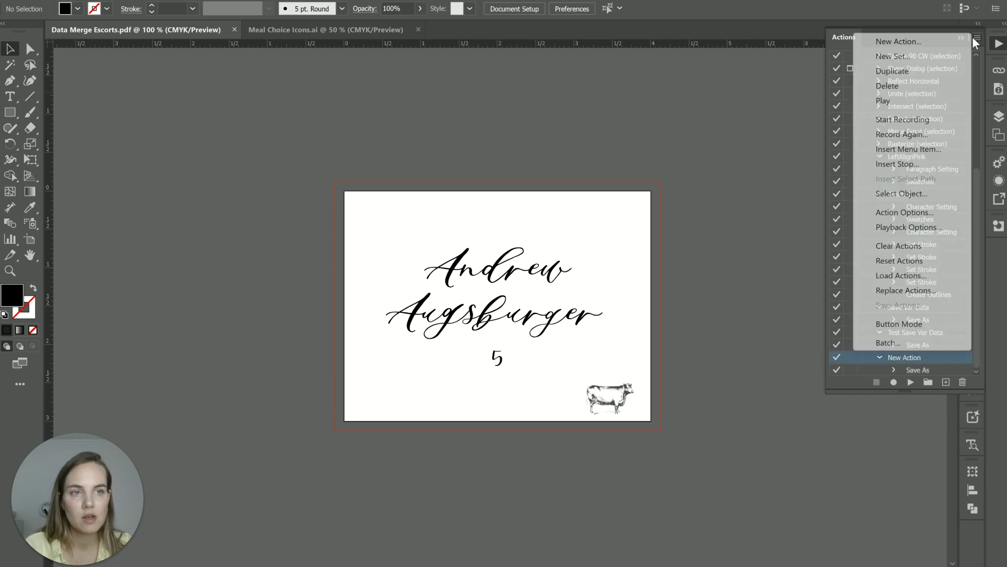
click(892, 342)
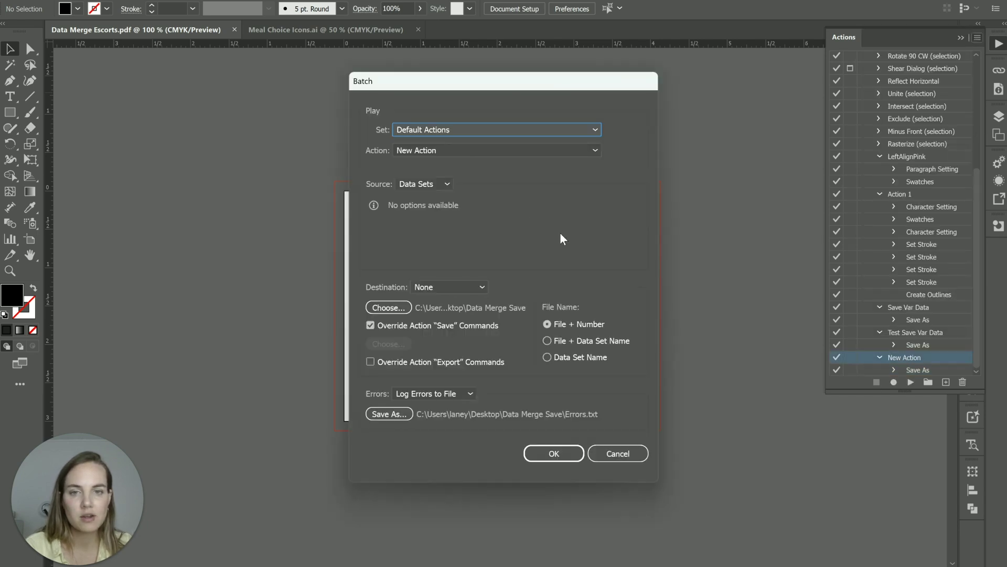
Step: Set the batch to run New Action over Data Sets without overriding export commands
click(416, 151)
click(419, 152)
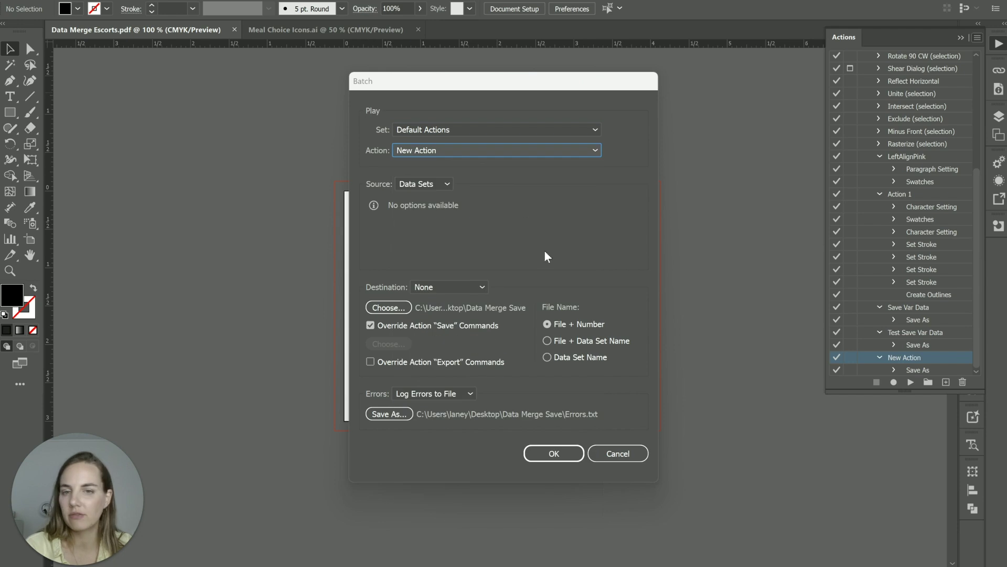
click(452, 186)
click(438, 216)
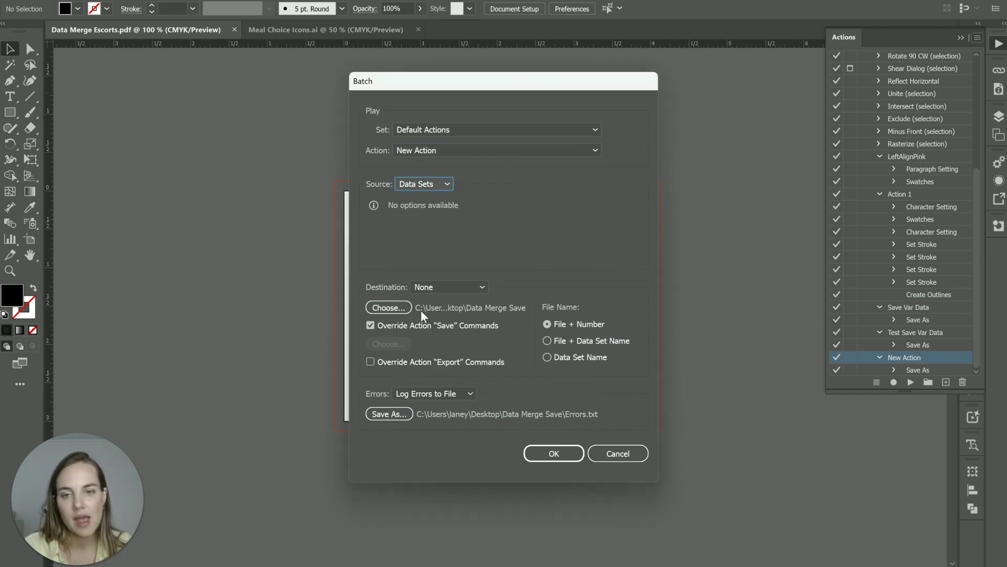
click(370, 362)
click(370, 362)
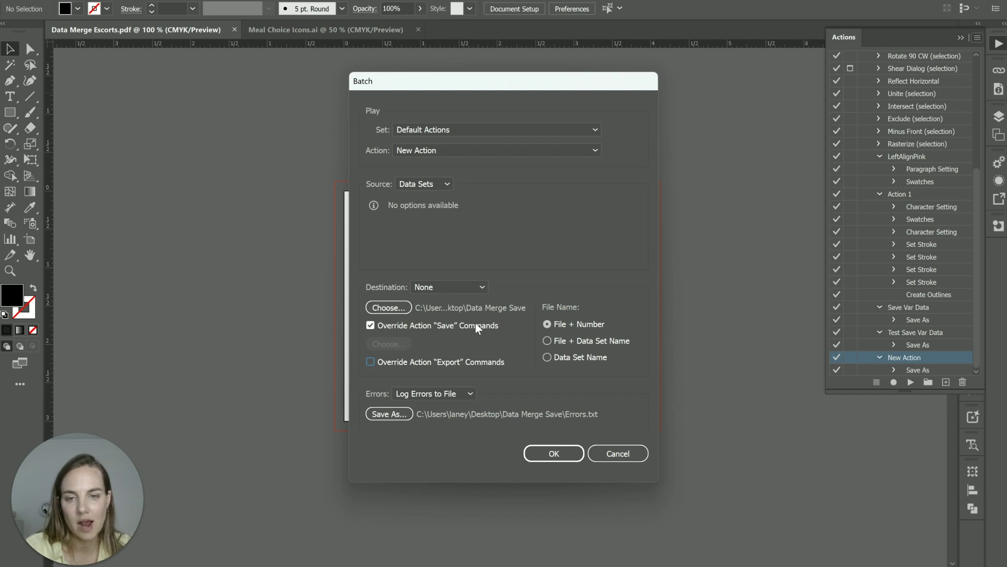
Step: Save to Desktop > Data Merge, keep Log Errors to File, and run the batch
click(387, 308)
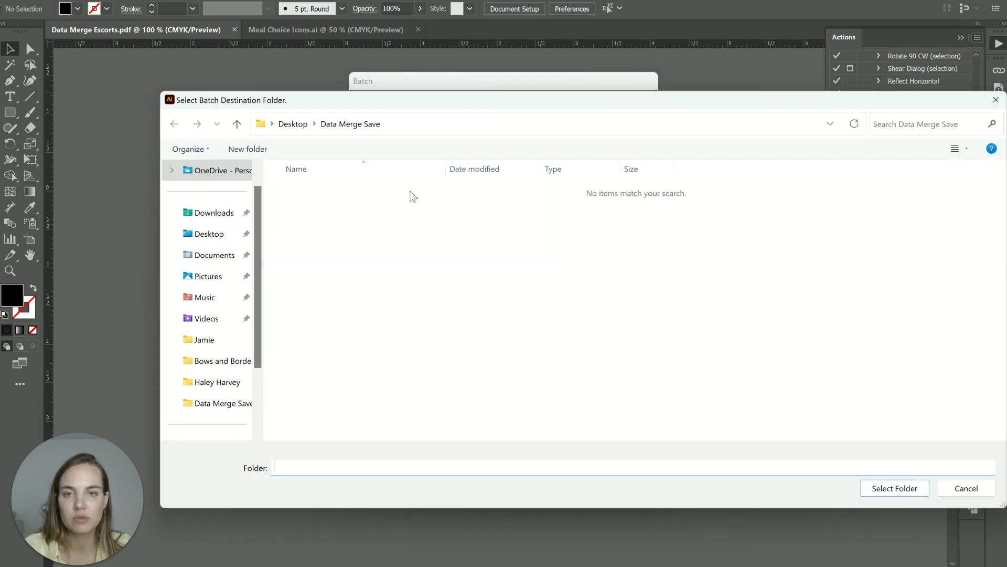
click(301, 128)
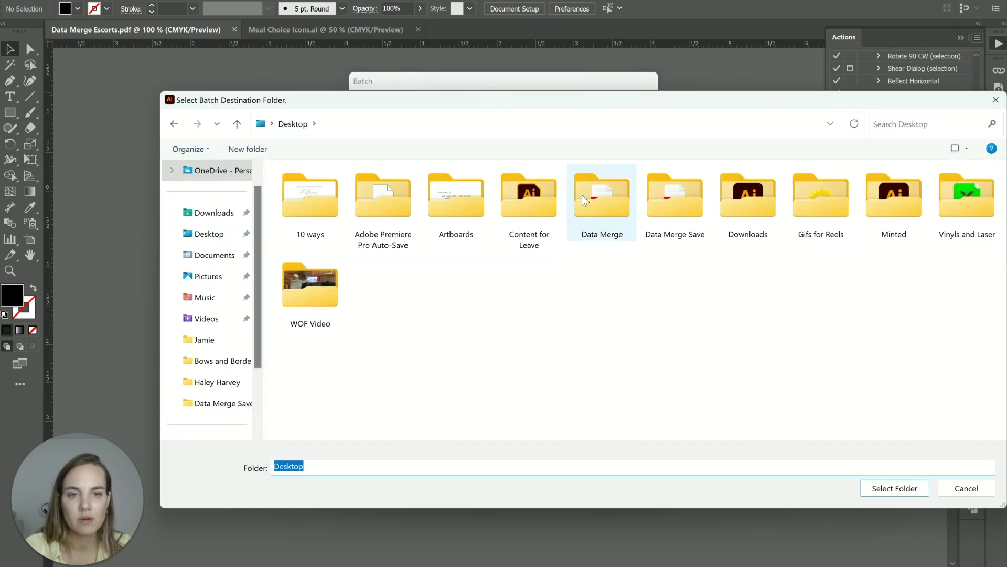
double_click(601, 196)
click(894, 488)
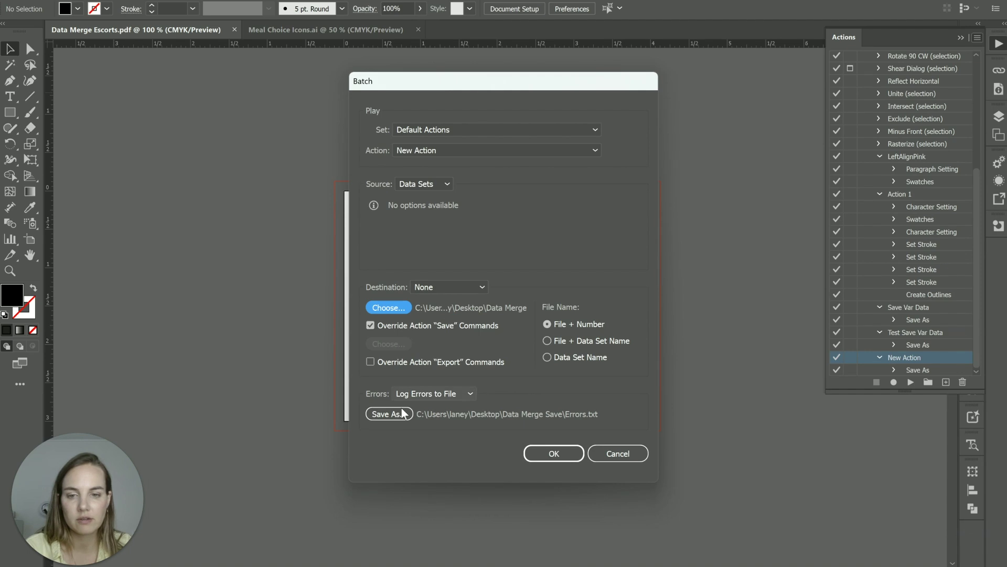
click(445, 394)
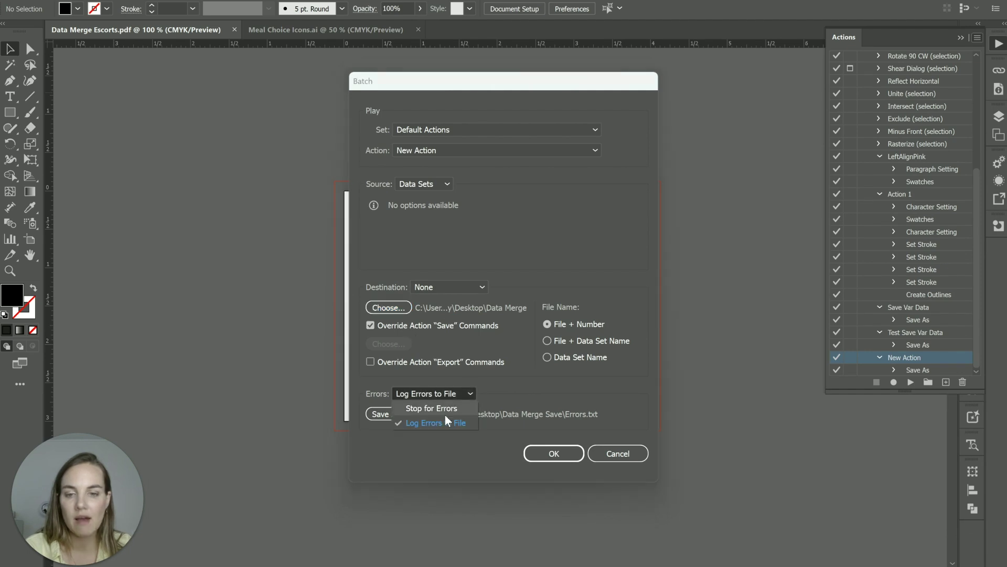
click(414, 426)
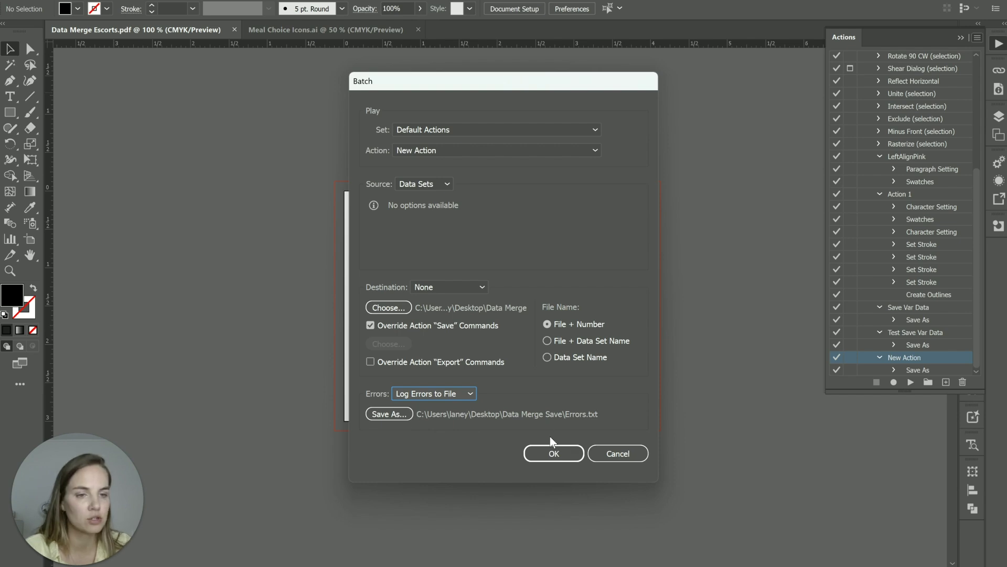
click(554, 455)
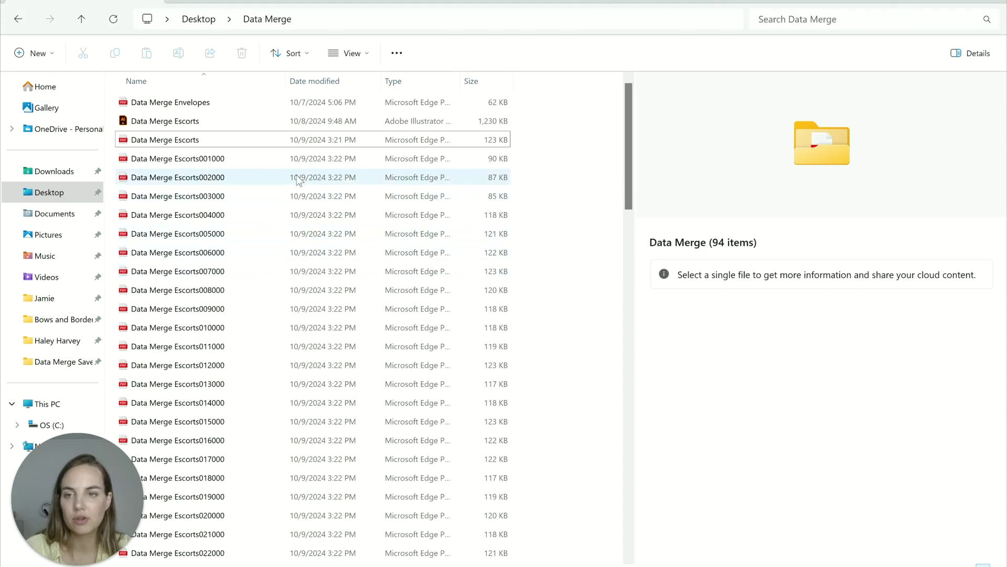
Step: Open Data Merge Escorts001000.pdf from the Data Merge folder to check the merged card
scroll(298, 179, down, 8)
scroll(298, 180, up, 9)
double_click(206, 161)
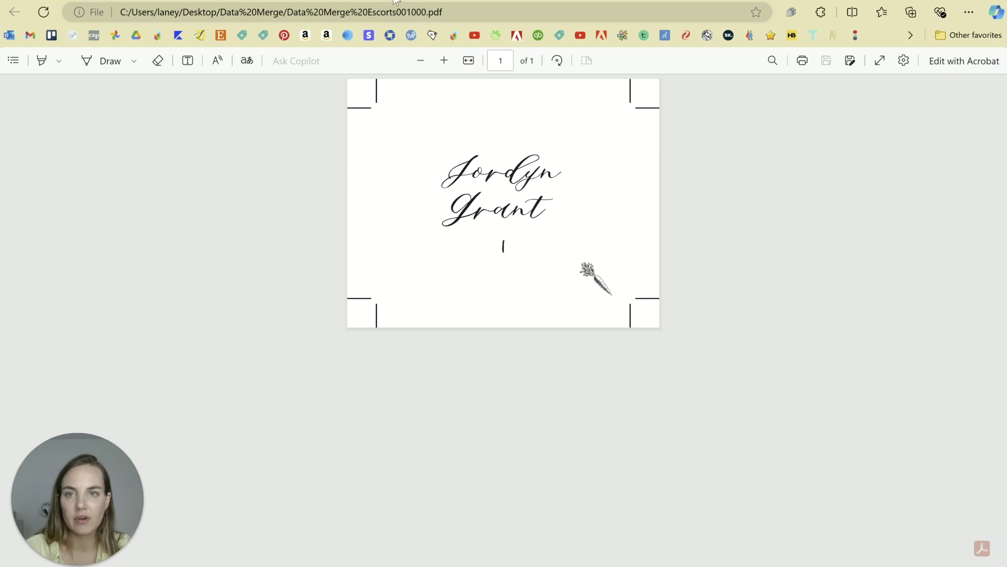
Step: Close the card preview and open the merged card Data Merge Escorts016000 from the folder
key(ctrl+w)
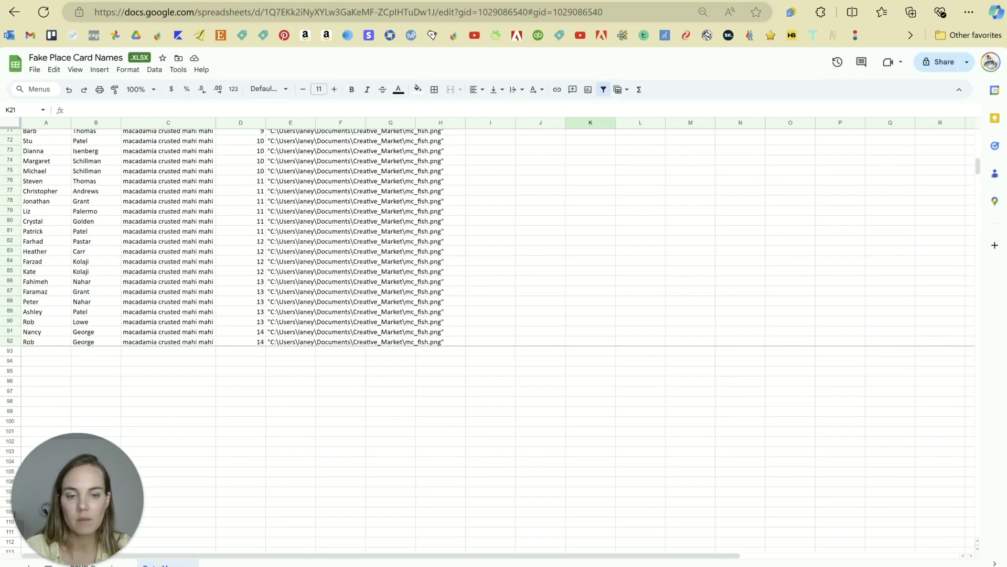
key(alt+Tab)
click(299, 440)
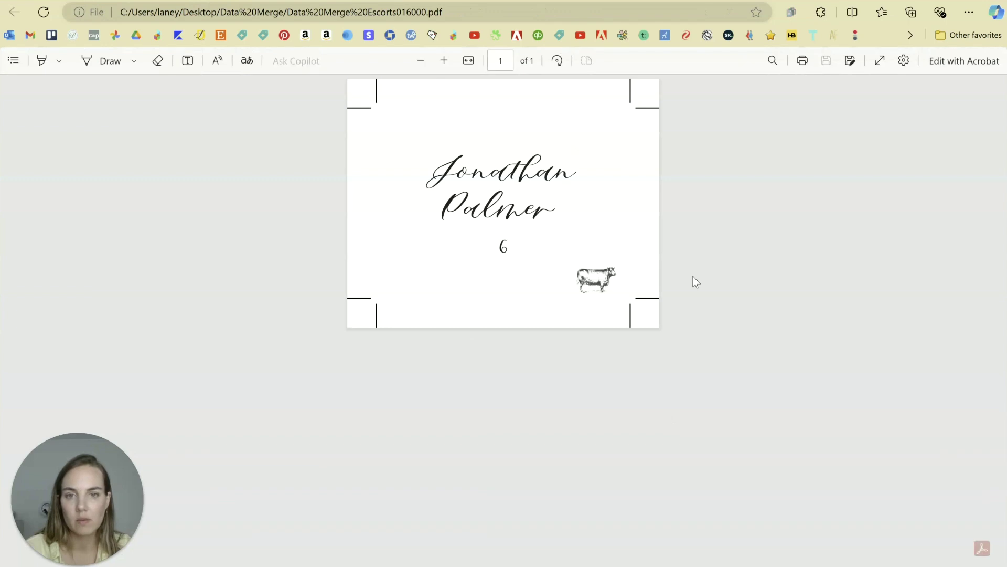
Step: Compare the table 6 cow-icon card with rows B12 and B17 of the Fake Place Card Names sheet
key(ctrl+w)
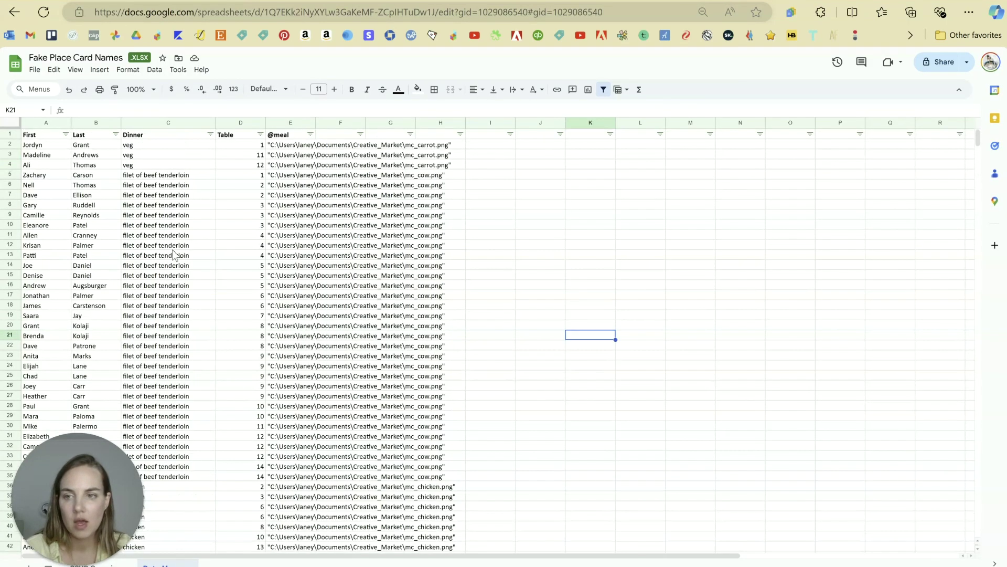
click(115, 250)
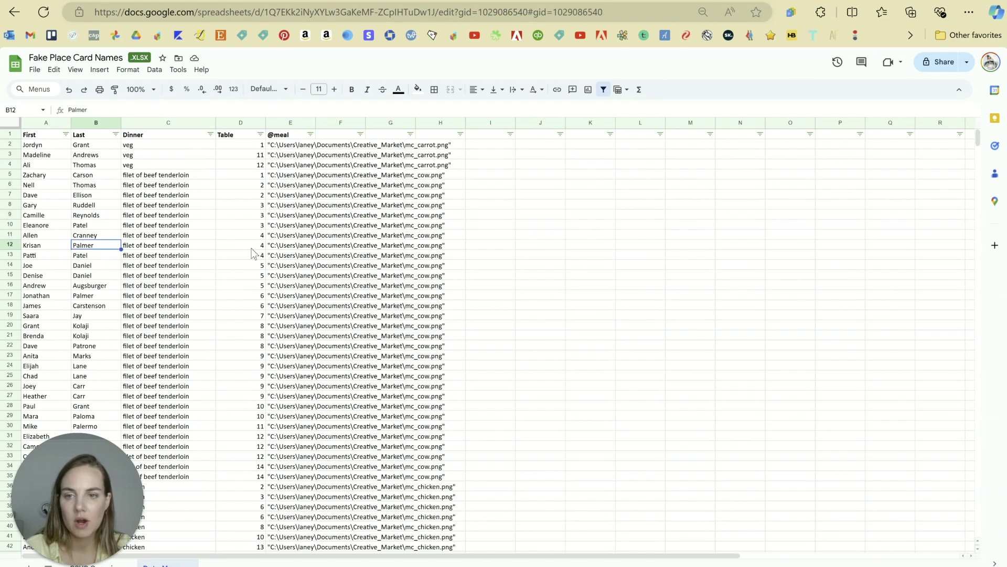
click(100, 300)
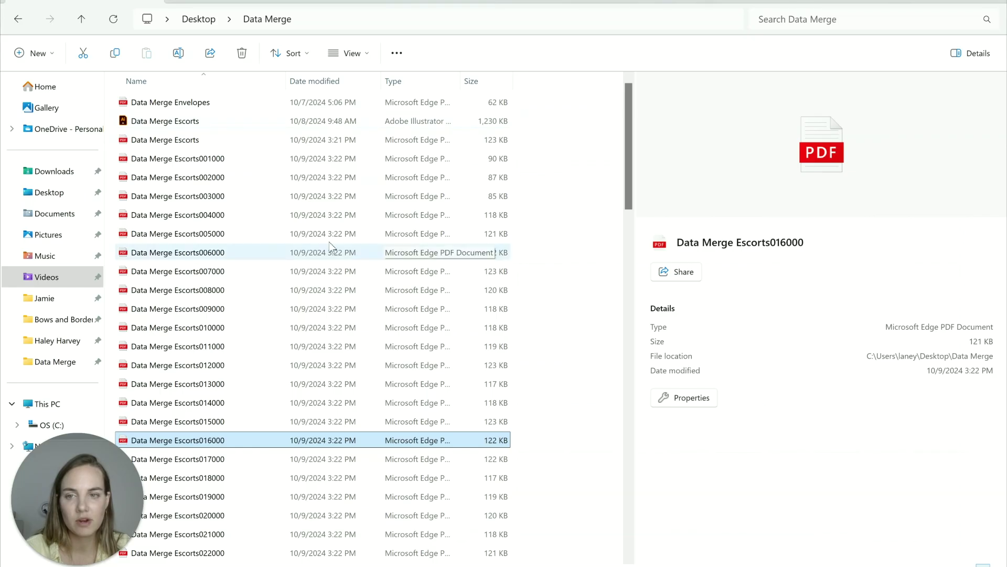
Step: Open Data Merge Escorts001000, the table 1 carrot card, in Adobe Acrobat
click(266, 158)
scroll(284, 209, down, 8)
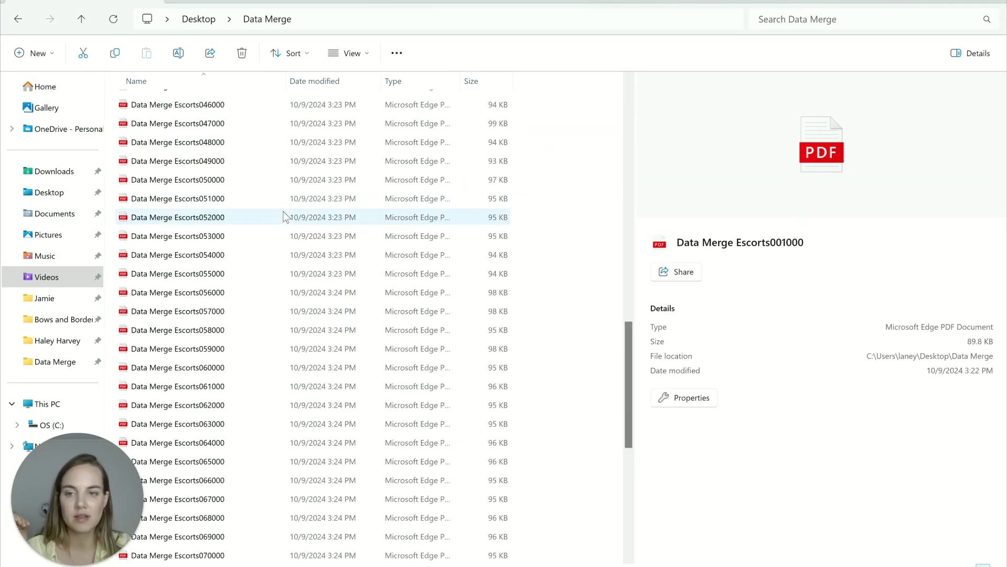
scroll(284, 216, up, 10)
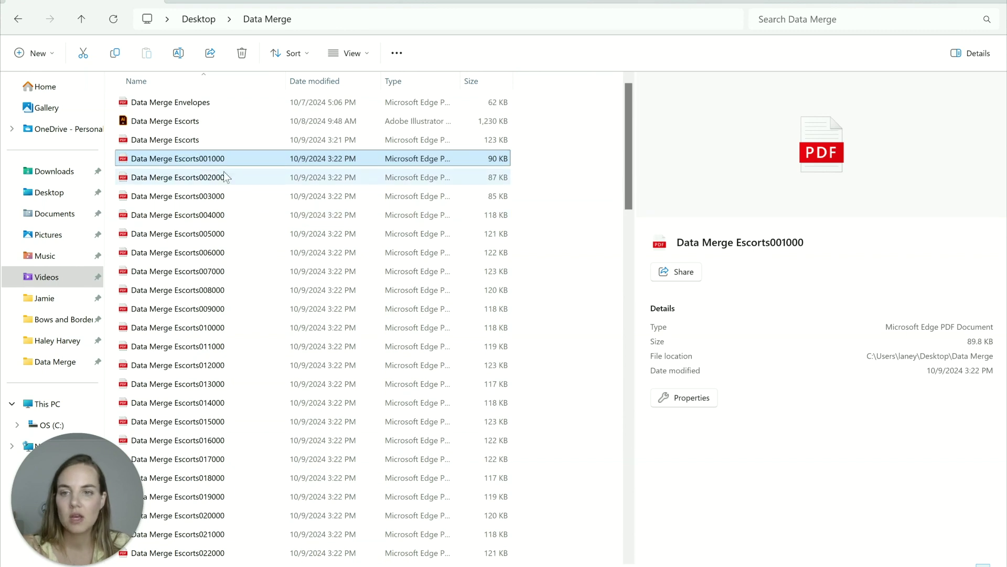
right_click(208, 166)
click(209, 164)
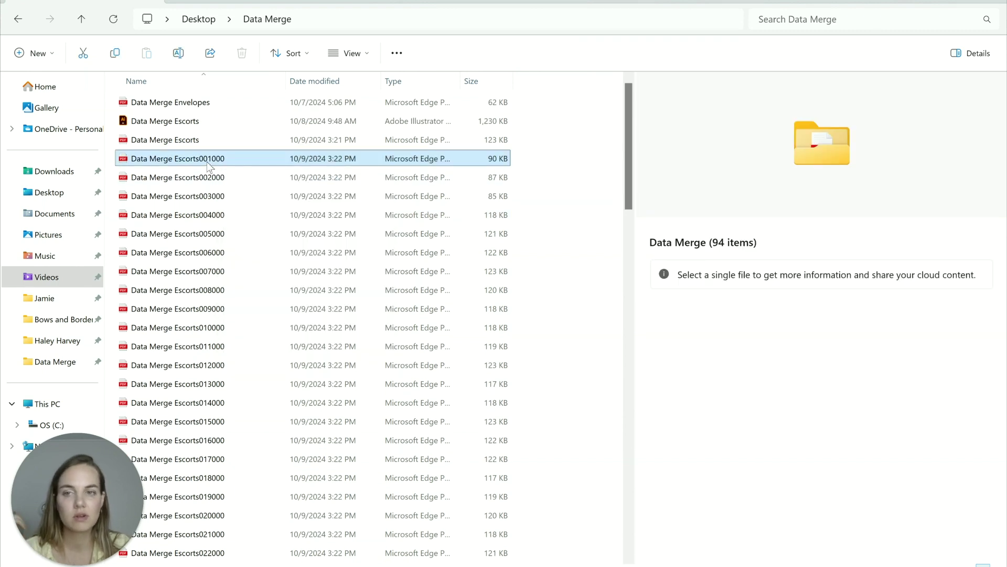
right_click(210, 163)
mouse_move(252, 234)
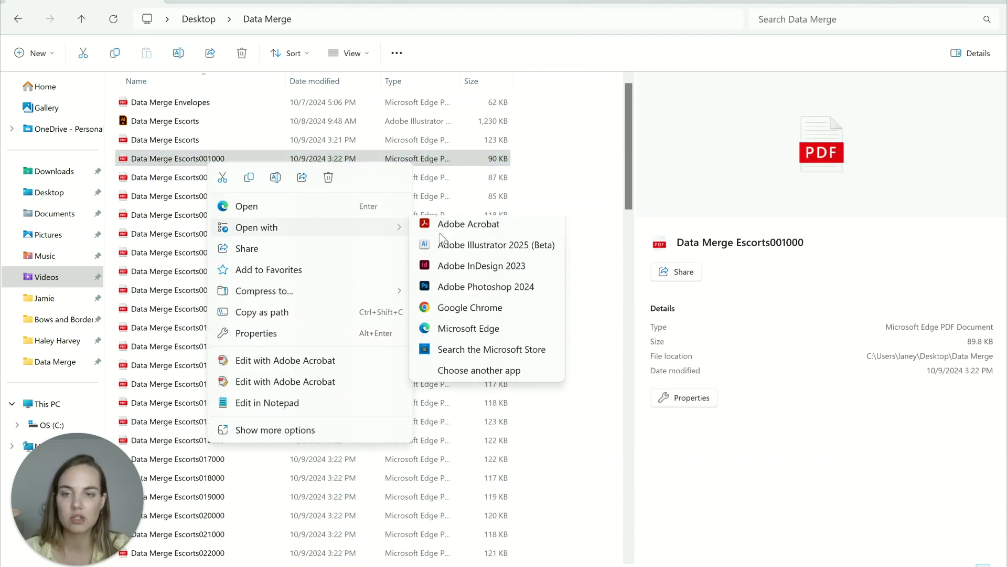
click(508, 237)
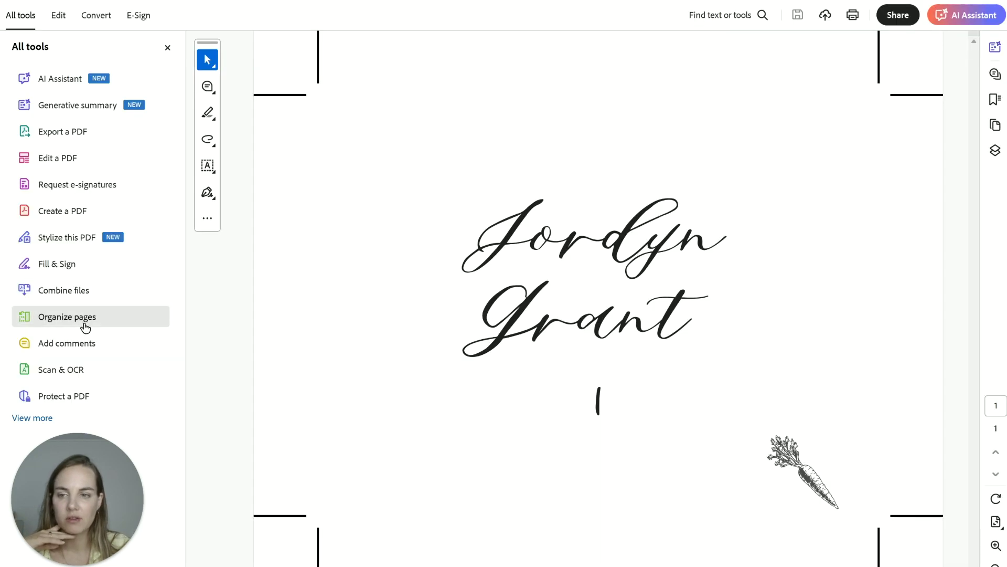
Step: In Organize pages, start inserting pages from other PDF files
click(84, 320)
right_click(354, 138)
mouse_move(394, 146)
click(580, 151)
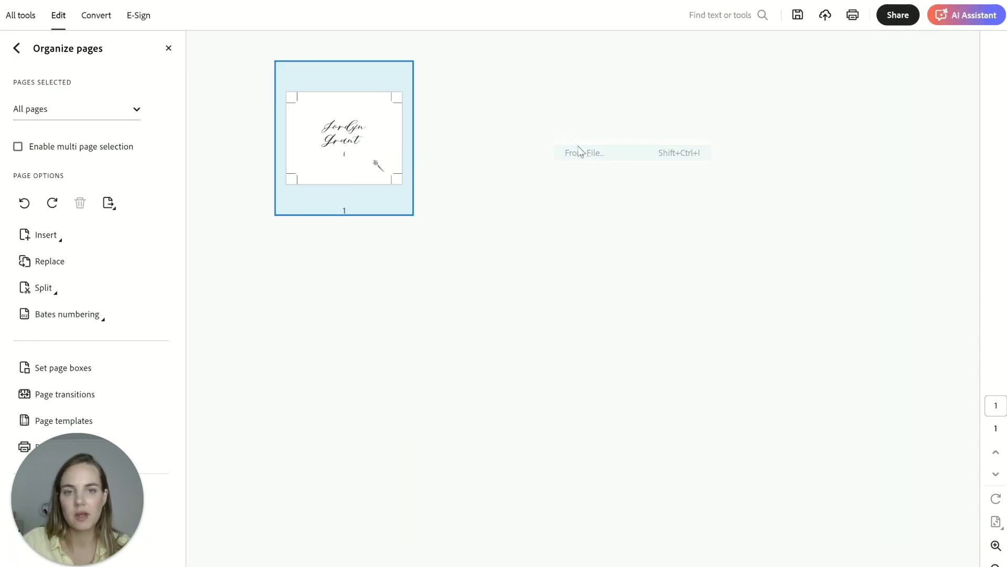
Step: Insert Data Merge Escorts002000 through 091000 from Desktop > Data Merge after page 1
click(273, 10)
double_click(213, 150)
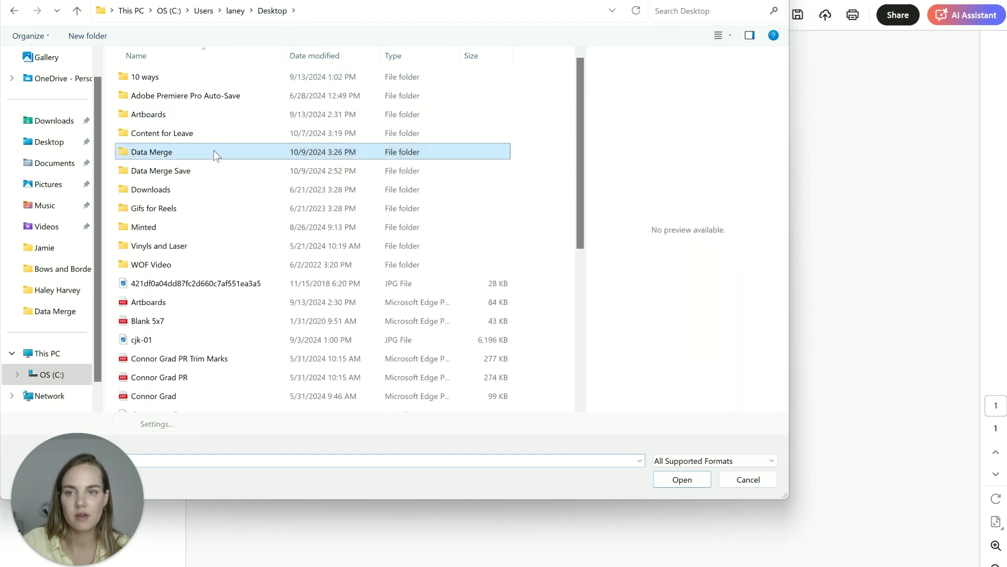
click(195, 133)
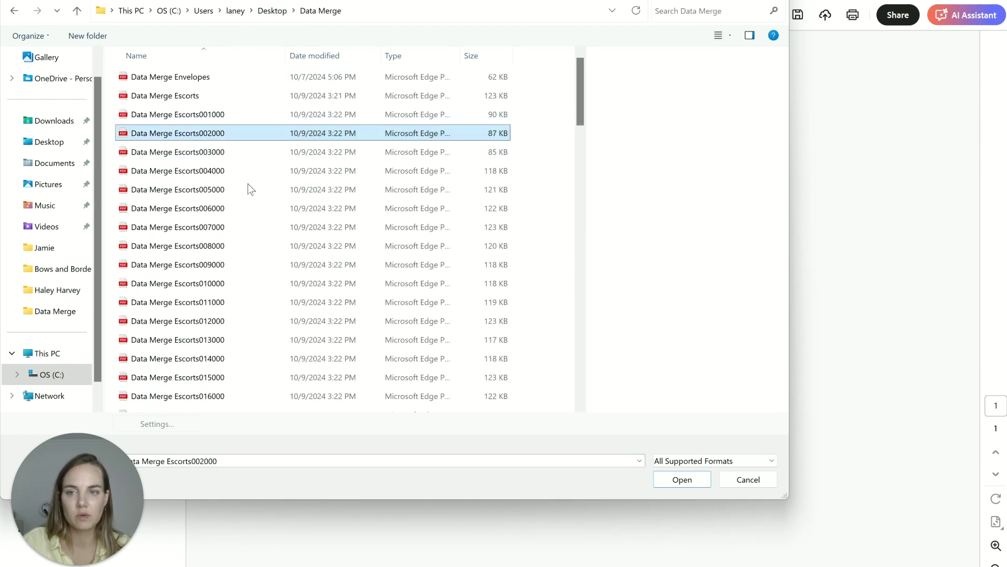
scroll(260, 196, down, 20)
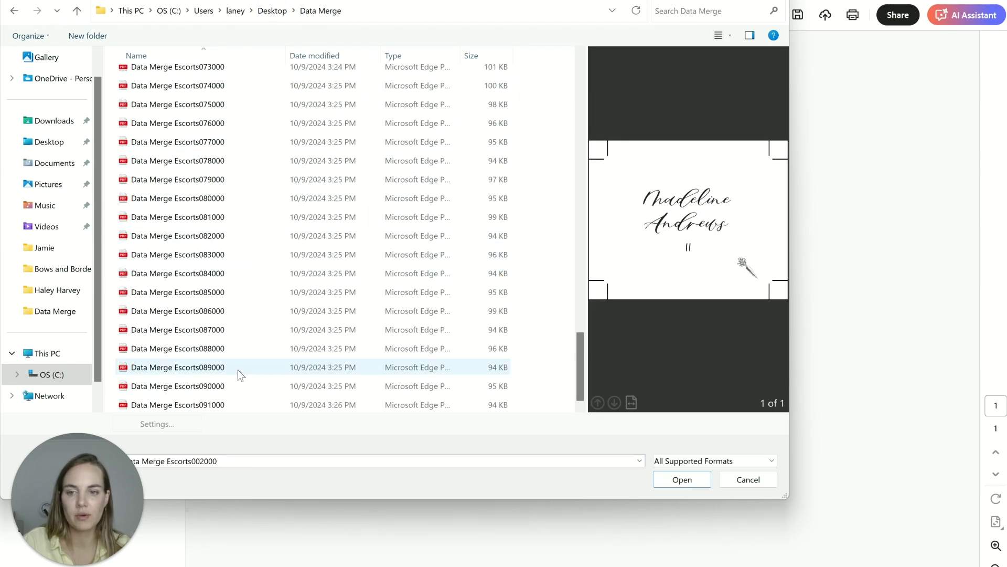
shift+click(232, 405)
click(670, 479)
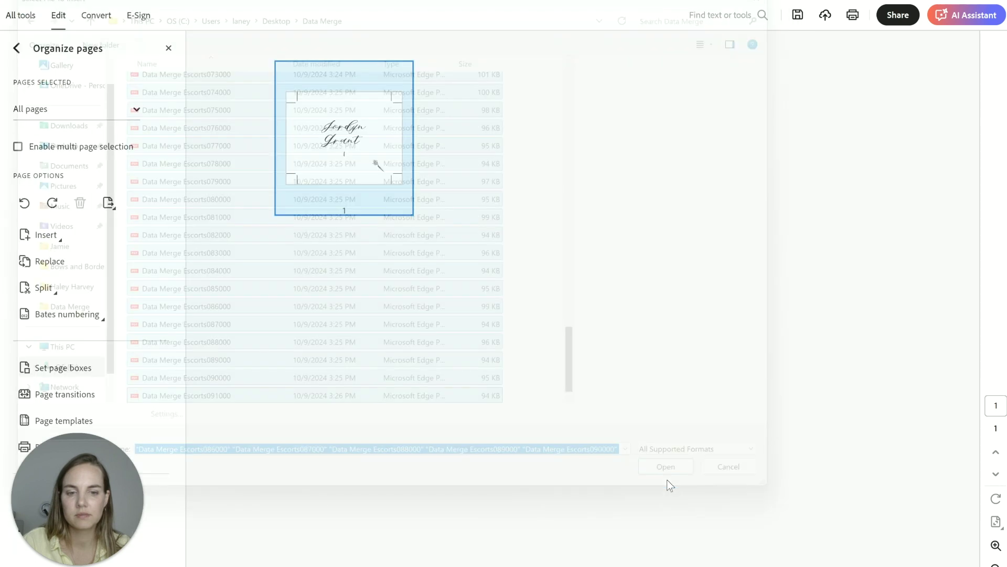
click(531, 353)
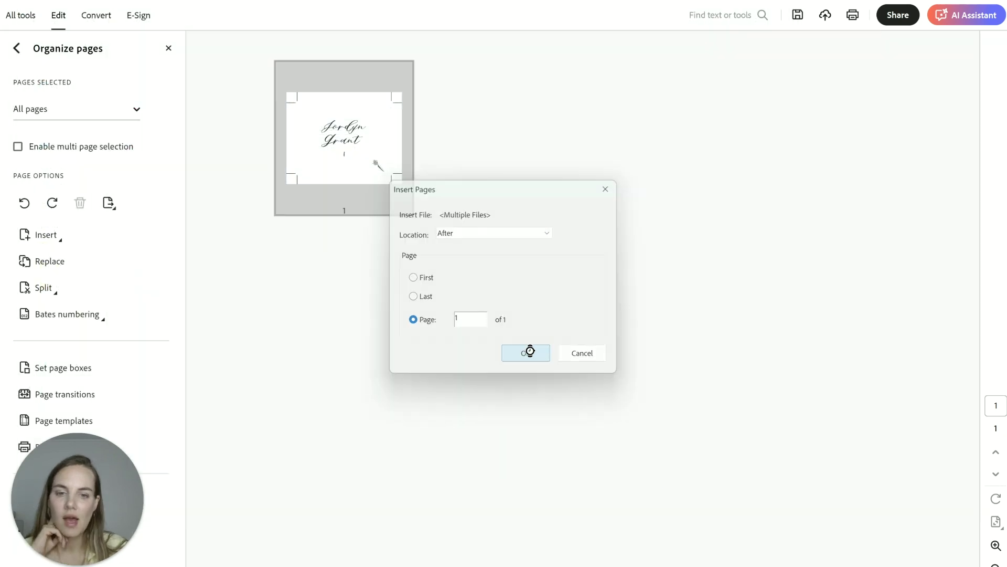
drag(974, 246, 974, 67)
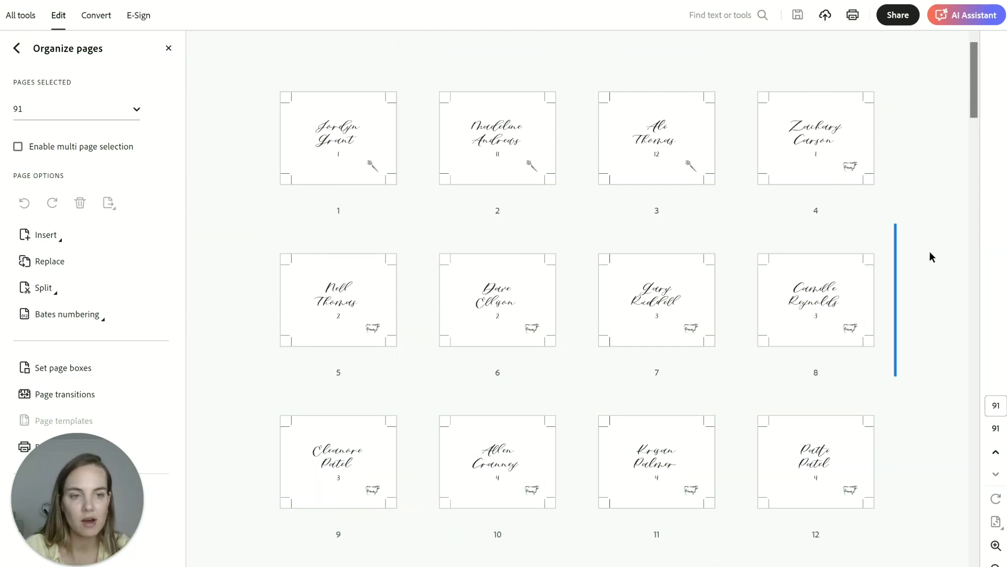
scroll(913, 271, down, 15)
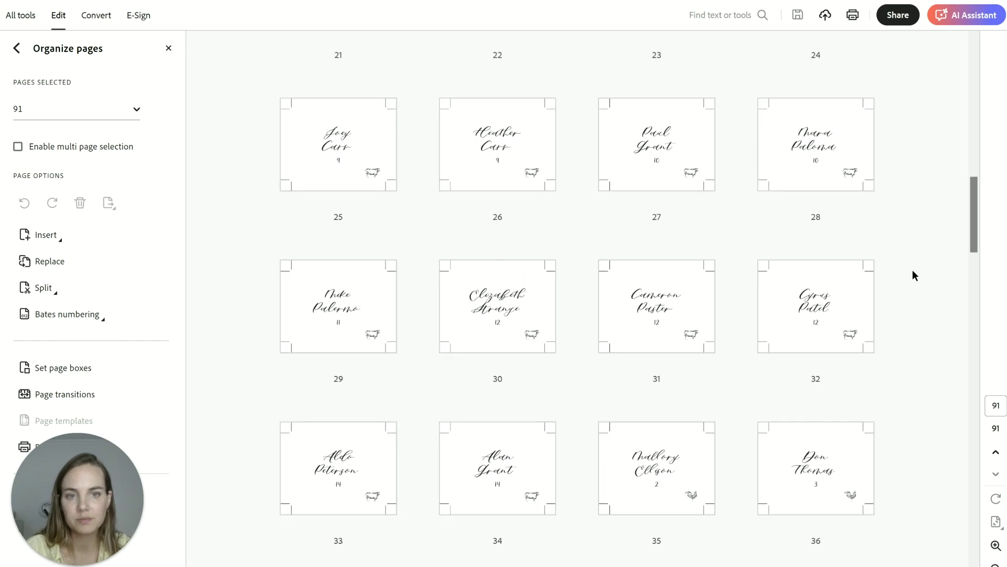
scroll(912, 275, up, 15)
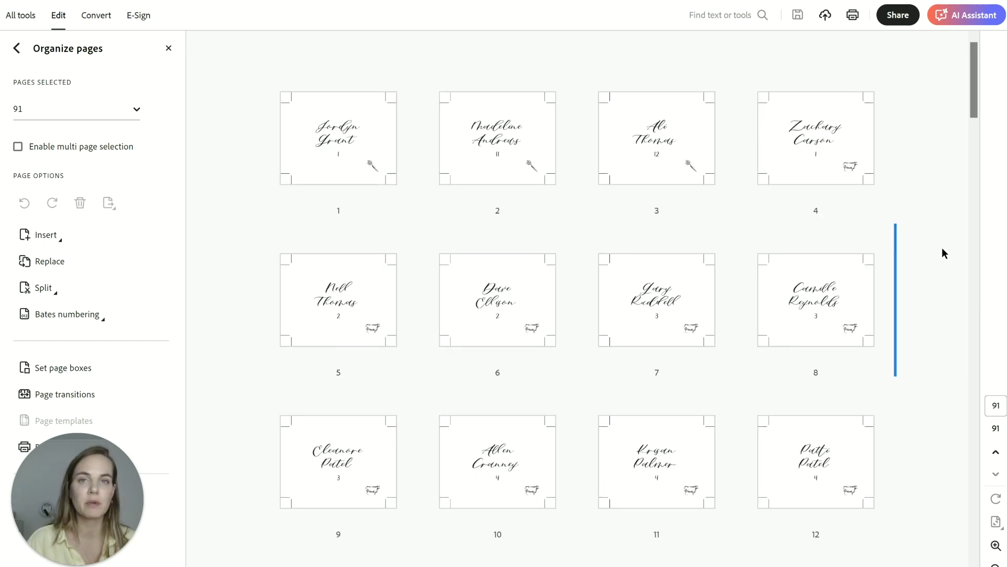